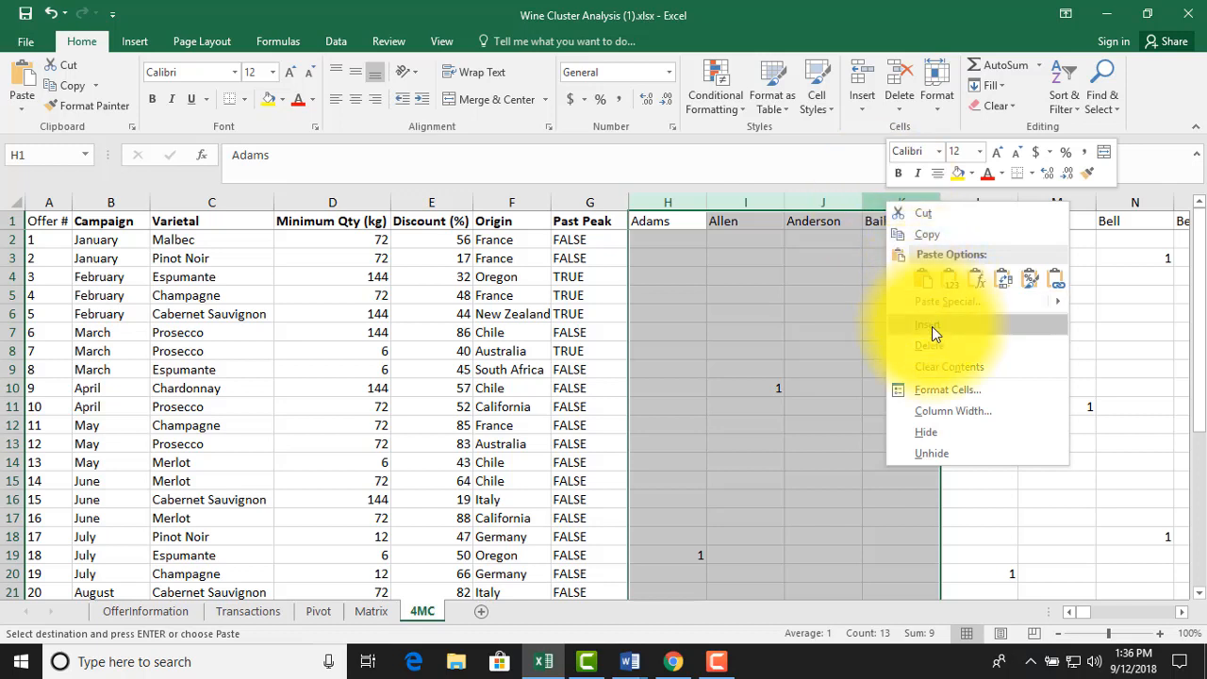
Insert four columns after Past Peak and label cells H1 to K1 Cluster 1, Cluster 2, Cluster 3 and Cluster 4
left_click(930, 326)
left_click(648, 214)
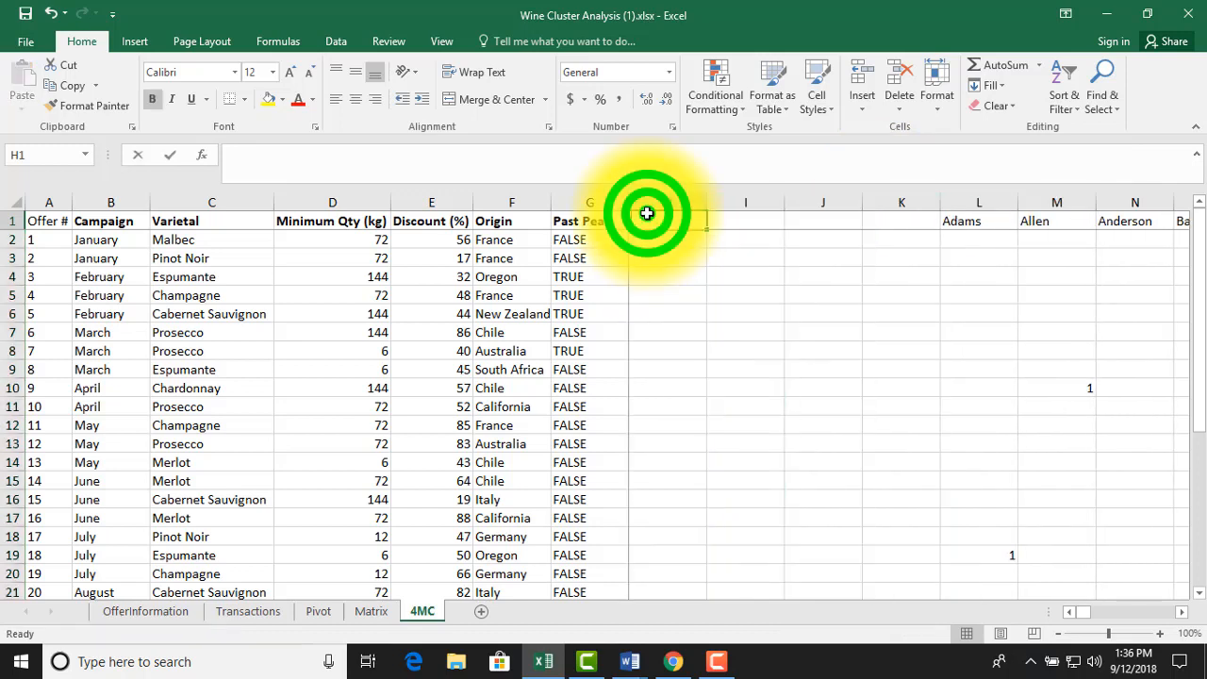
type("Cluster 1")
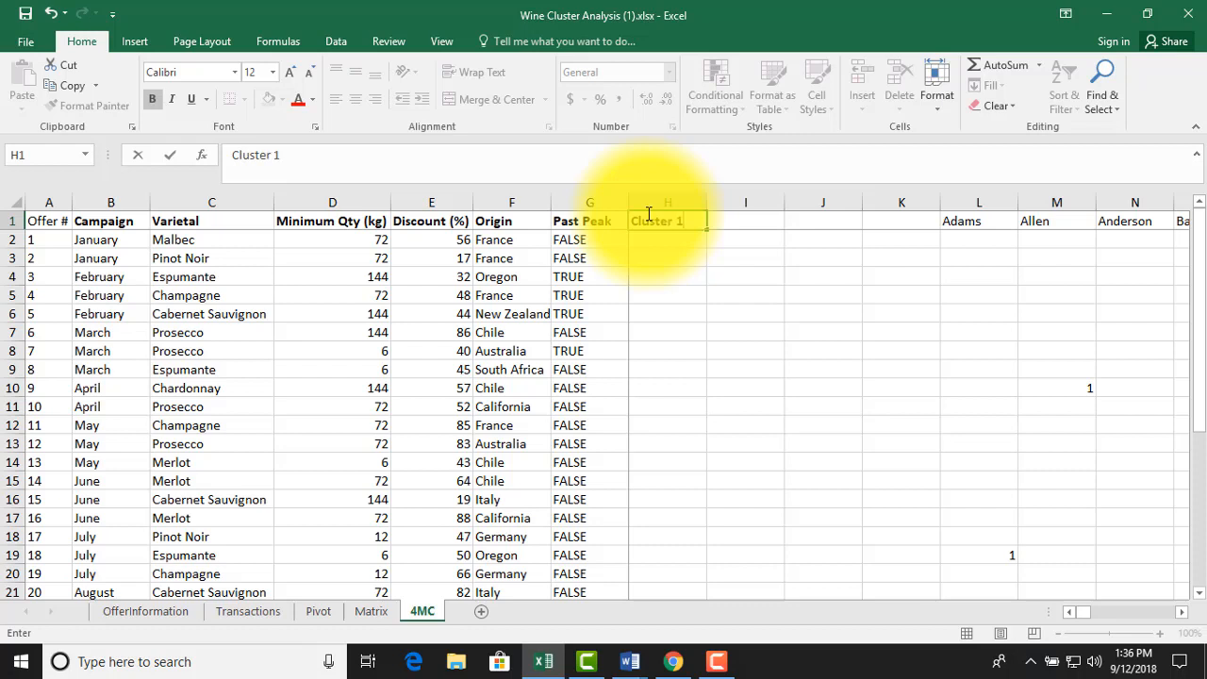
key("Tab")
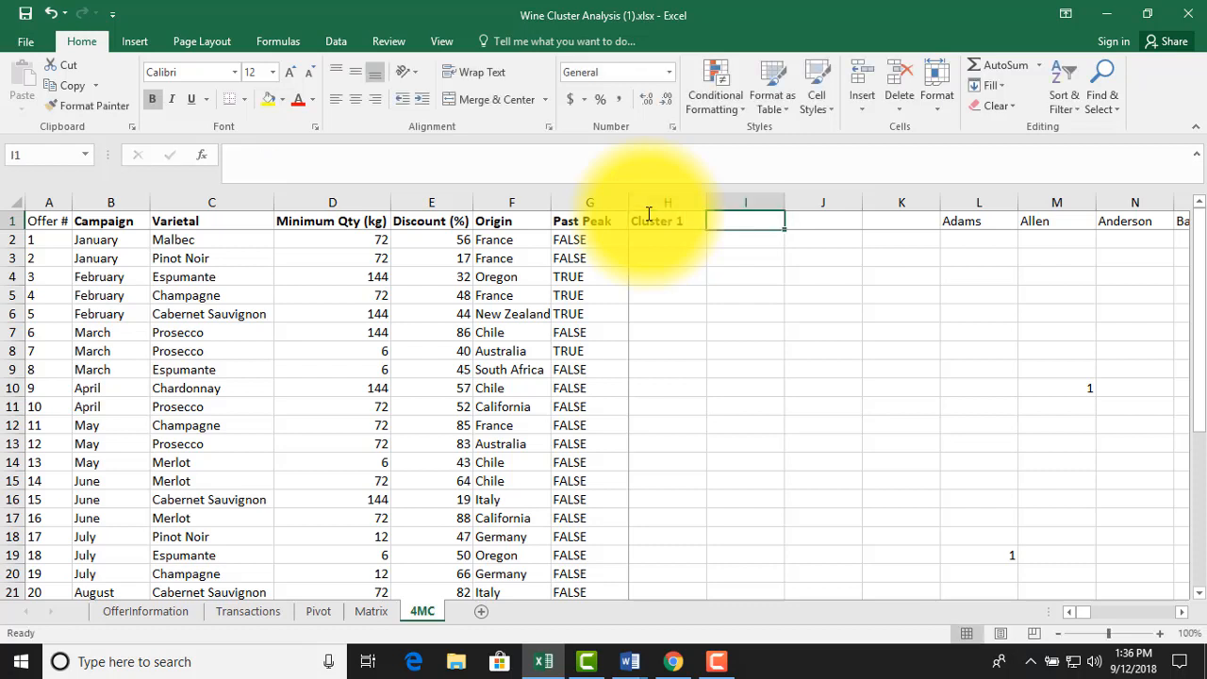
type("Cluster 2")
key("Tab")
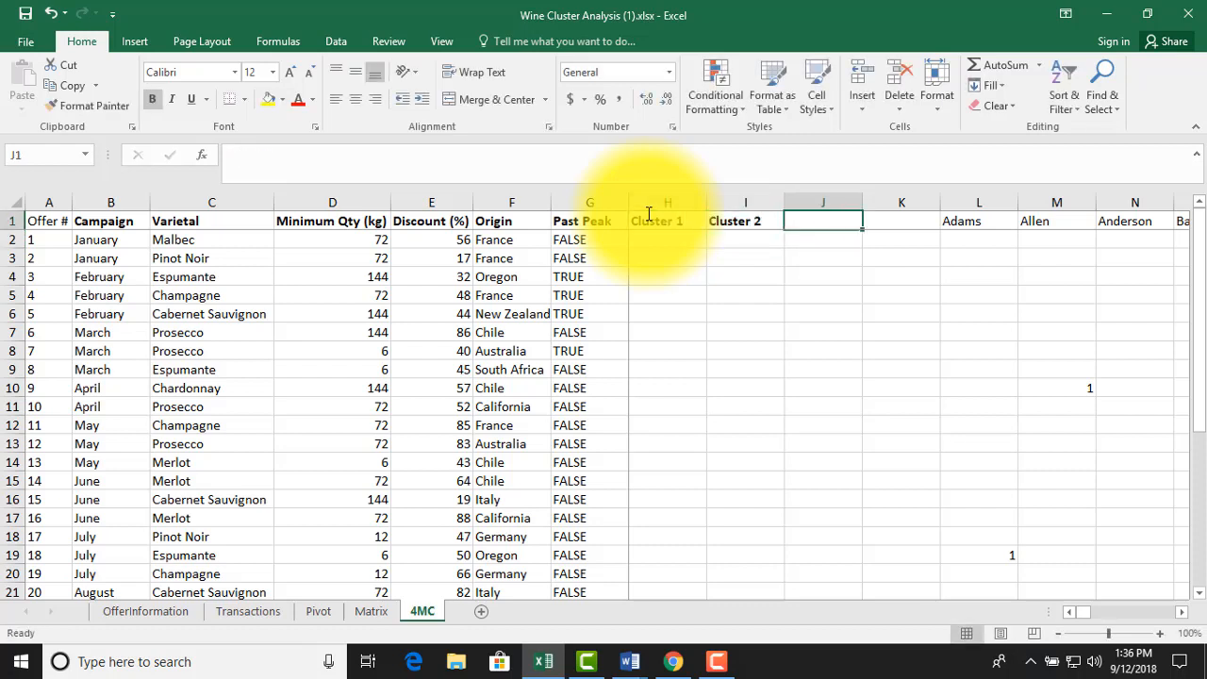
type("Cluster 3")
key("Tab")
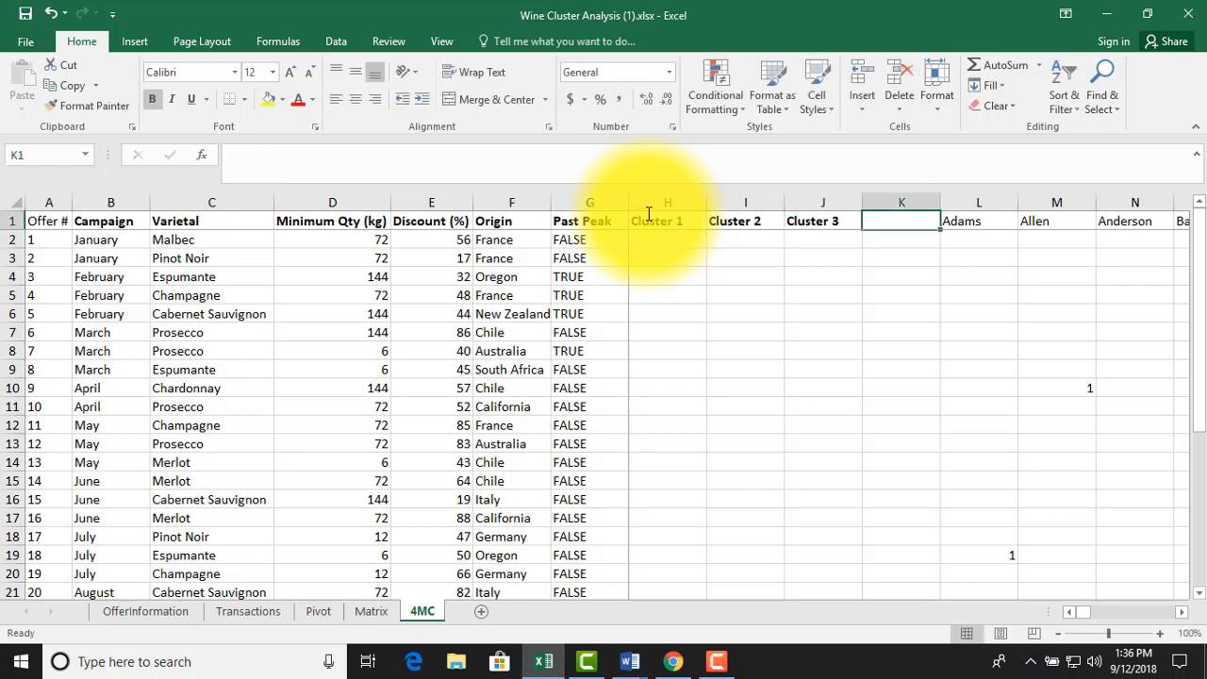
type("Cluster 4")
key("Return")
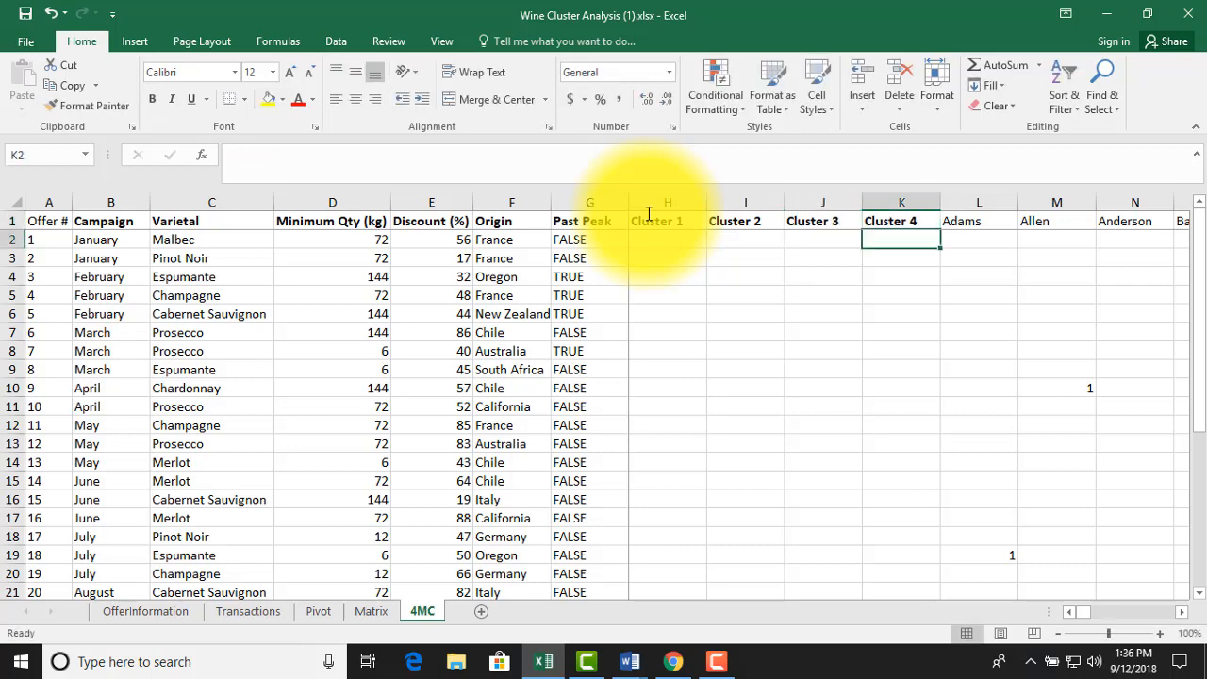
Enter "Distance from Cluster 1" in G34 and fill the label series down to G37
key("Page_Down")
left_click(586, 475)
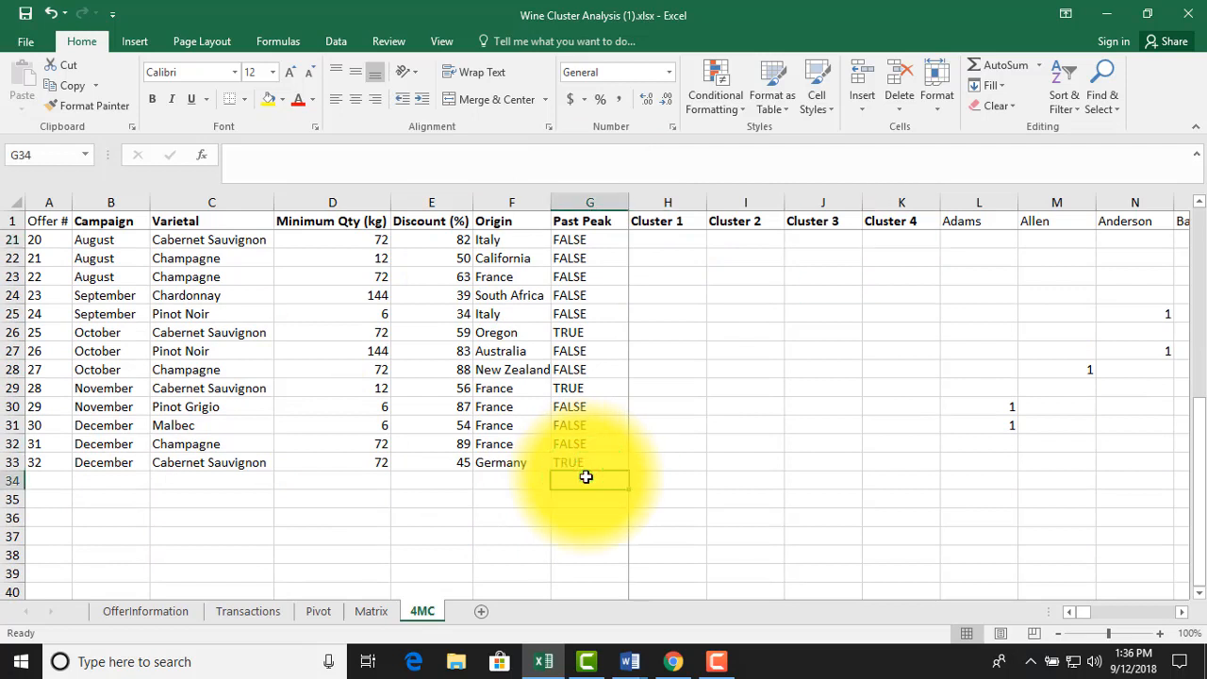
type("Distance from Cl")
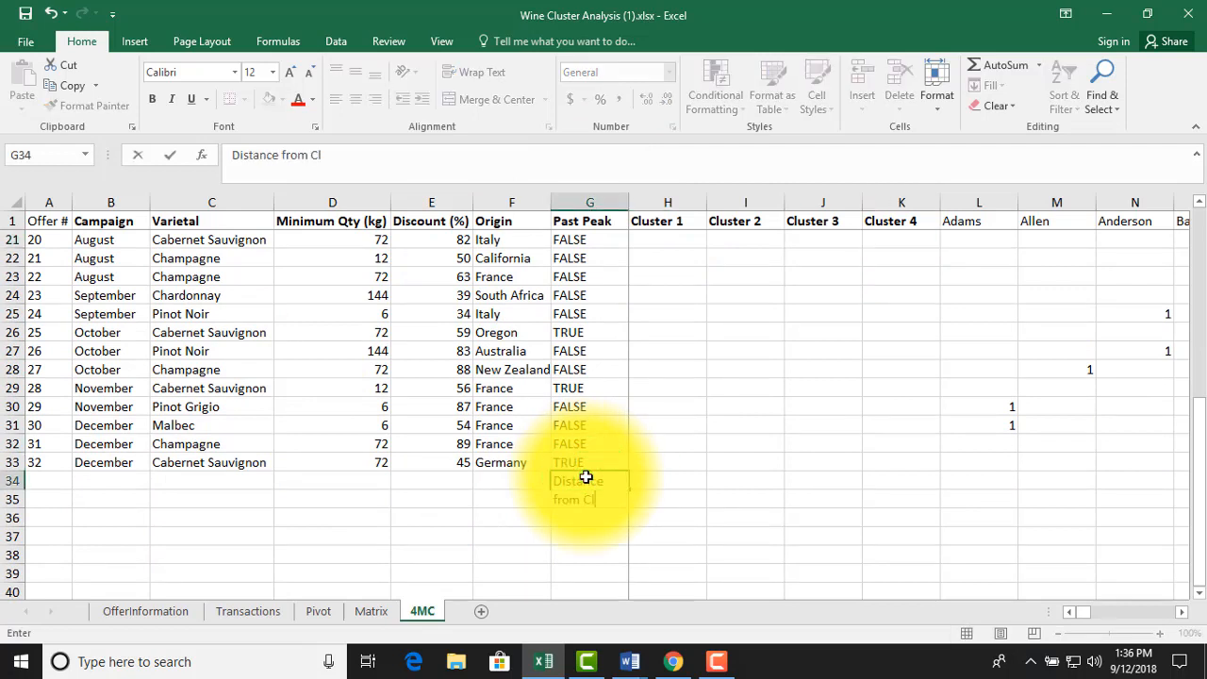
type("uster 1")
key("ctrl+Return")
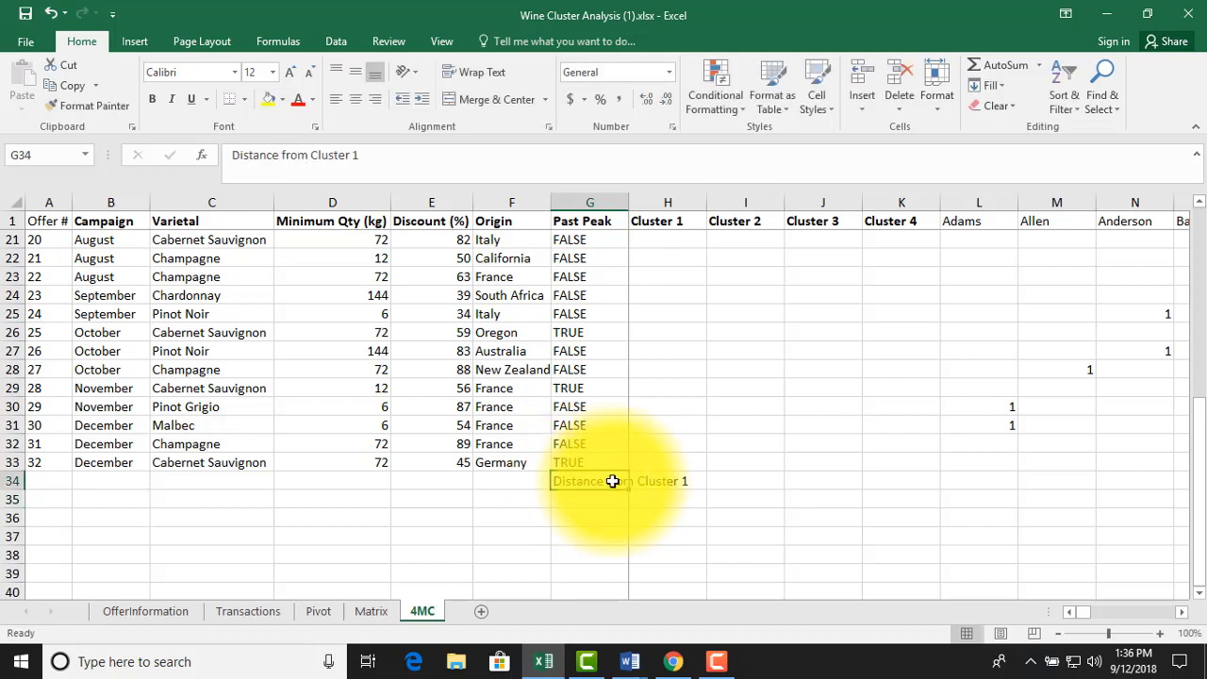
left_click_drag(633, 489, 622, 554)
Enter the label "Total Distance" in cell A35
left_click(56, 485)
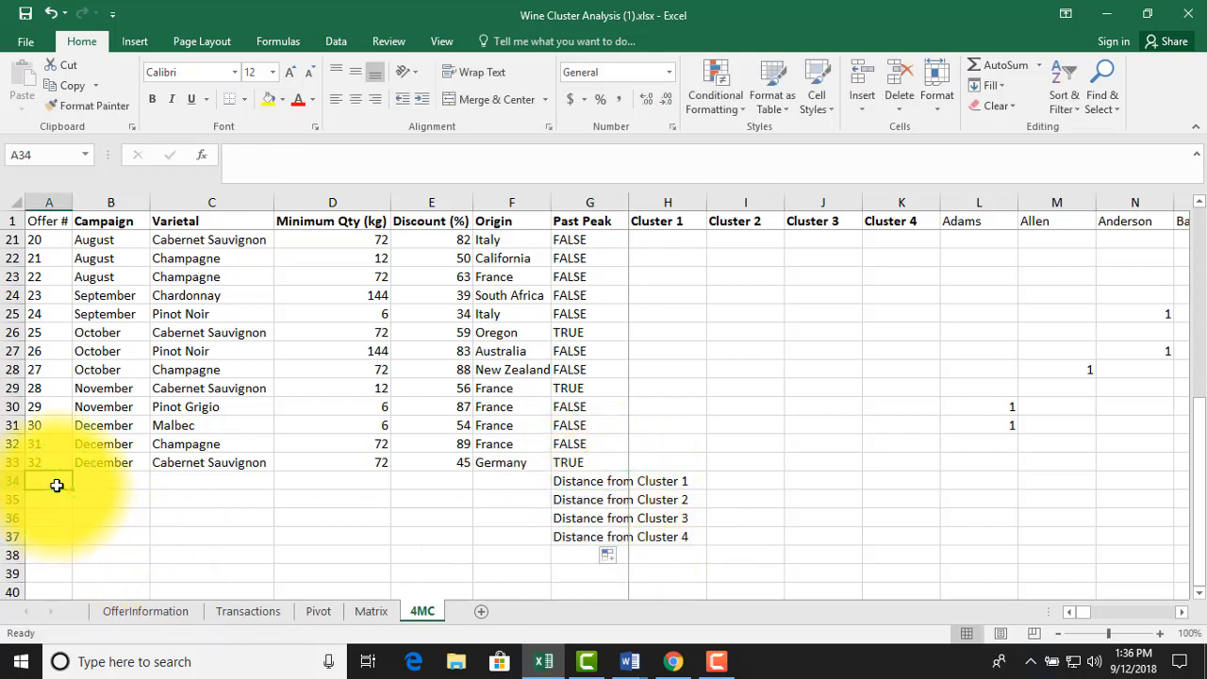
key("Down")
key("Down")
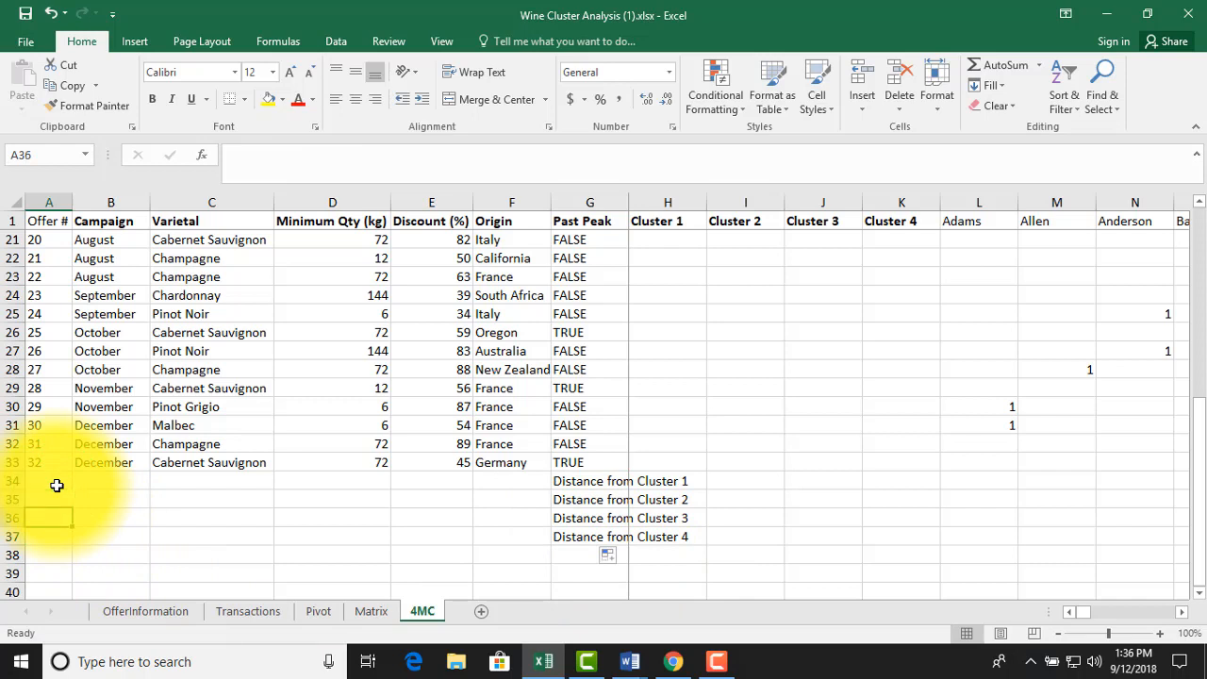
key("Up")
type("T")
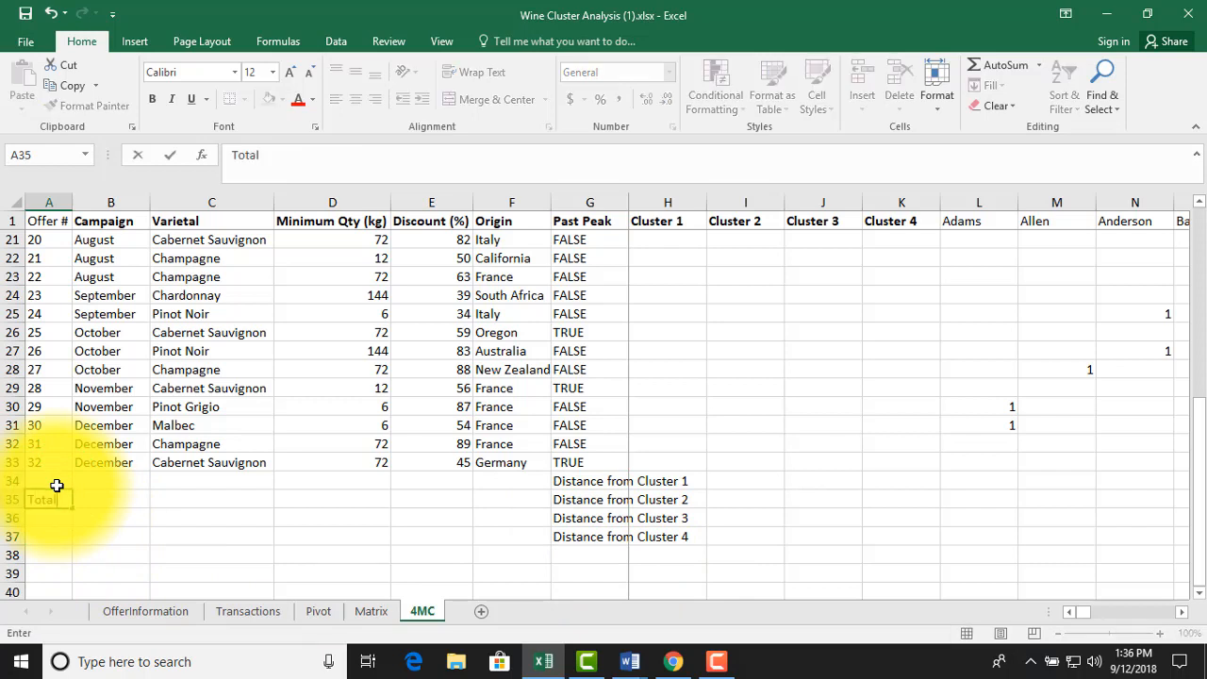
key("Return")
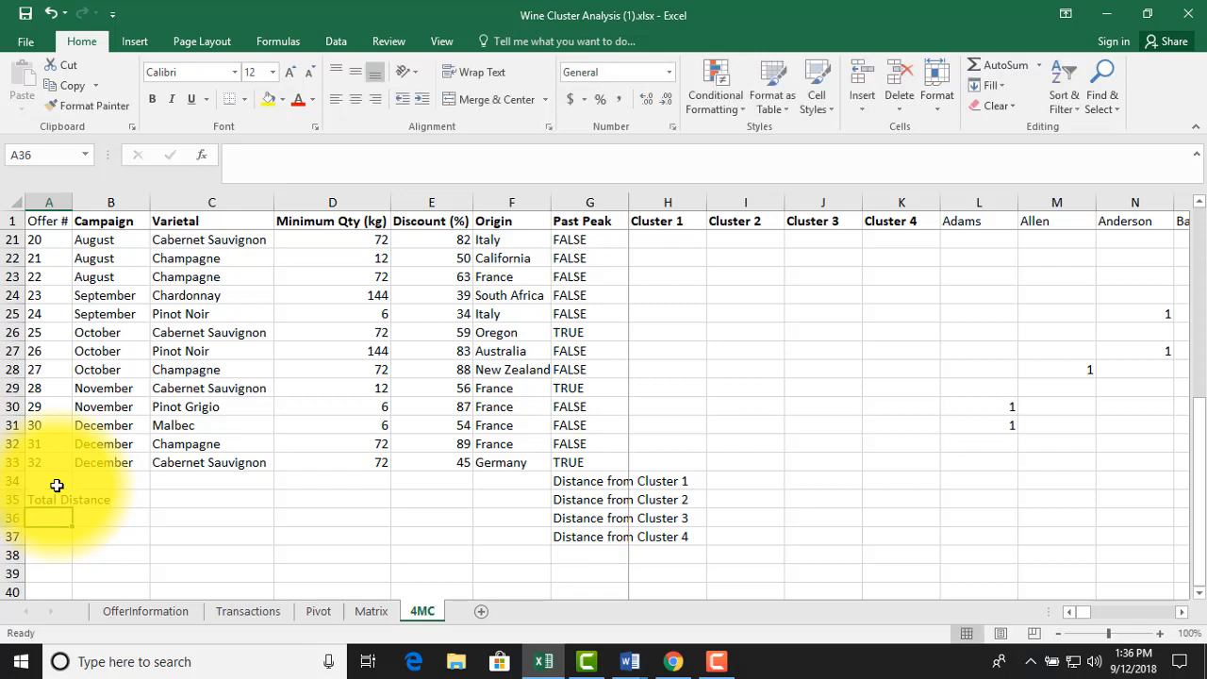
left_click(975, 478)
key("Down")
key("Down")
key("Down")
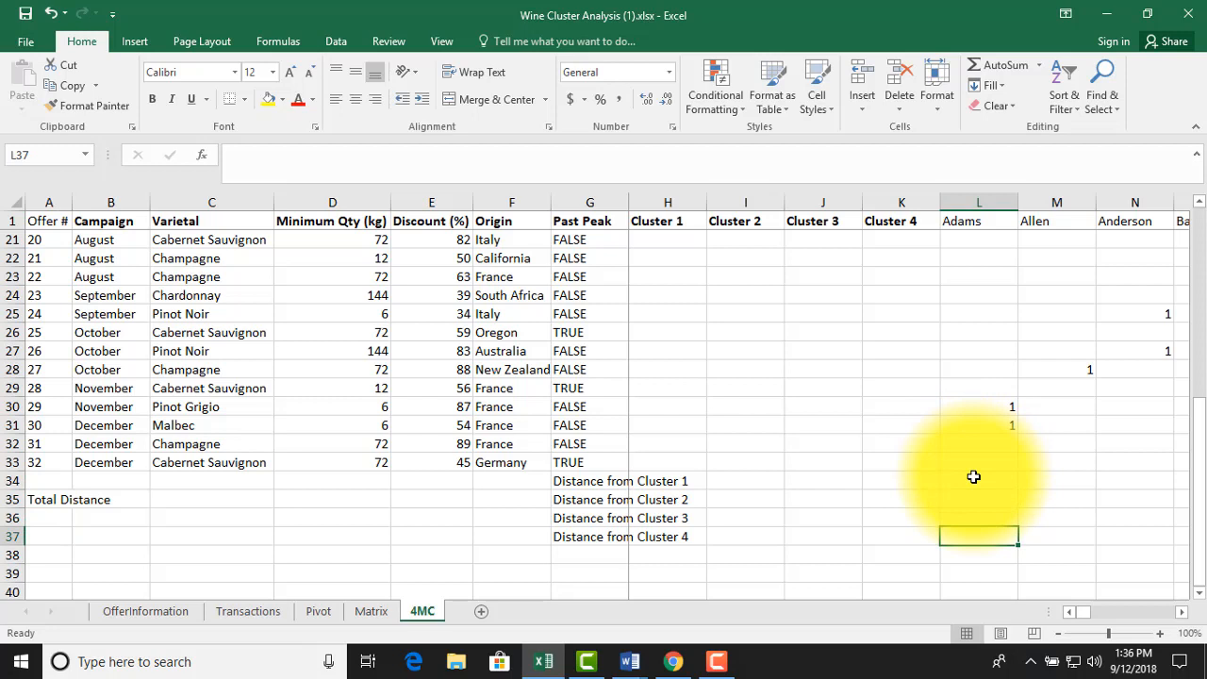
Enter the labels "Minimum Distance" in G38 and "Assigned Cluster" in G39
left_click(609, 547)
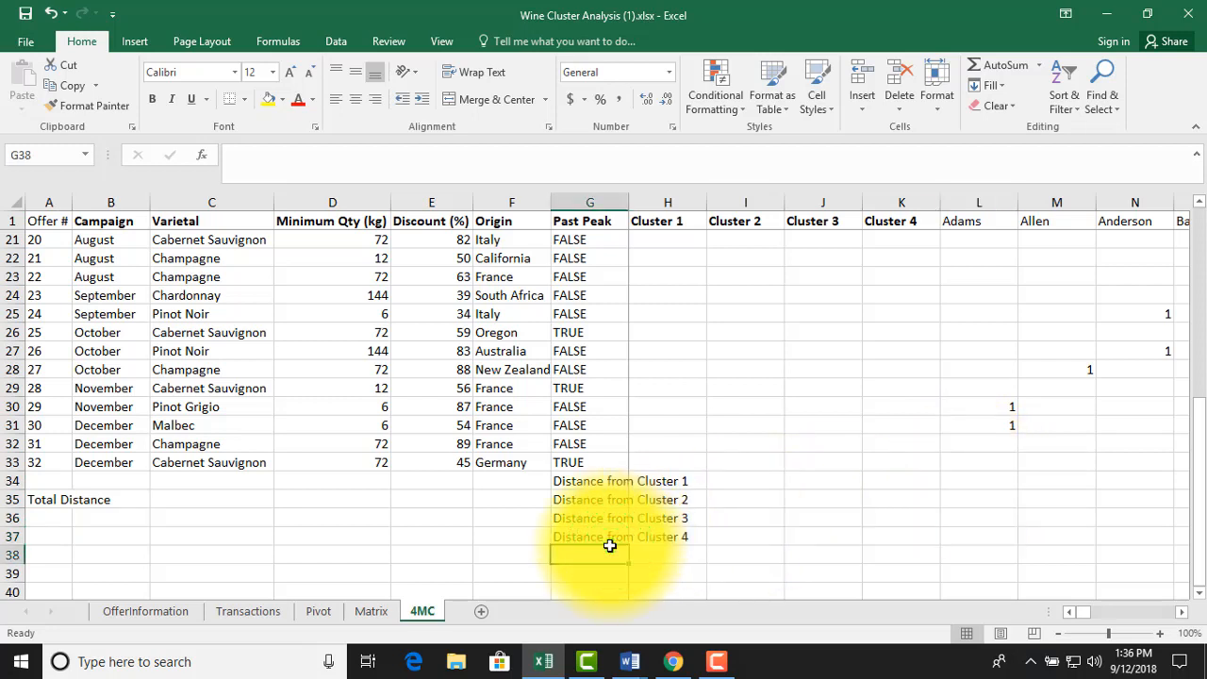
type("Mi")
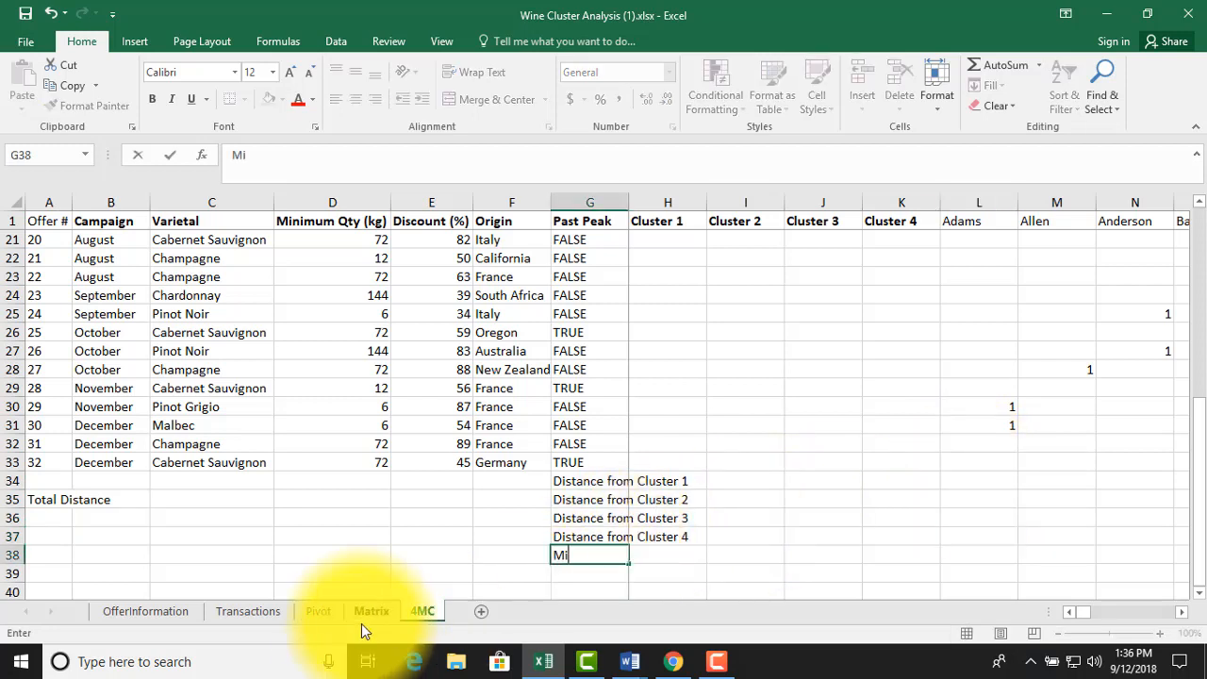
type("nimum Distance")
key("Return")
type("A")
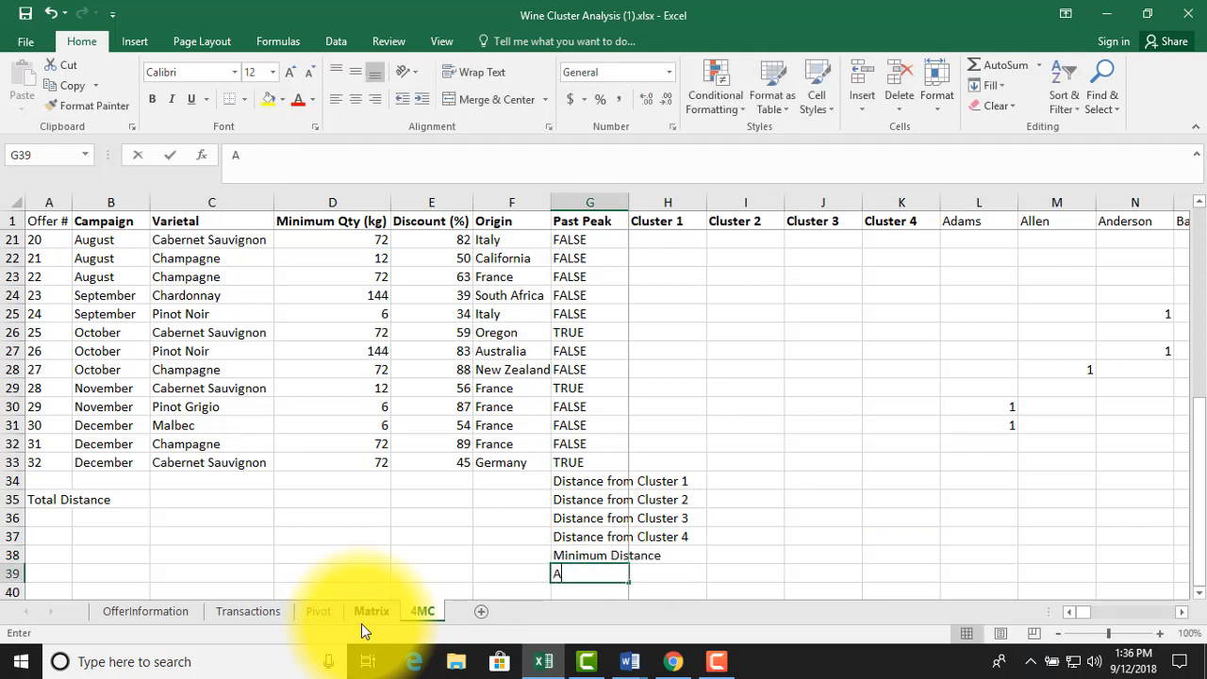
type("ssigned Cluster")
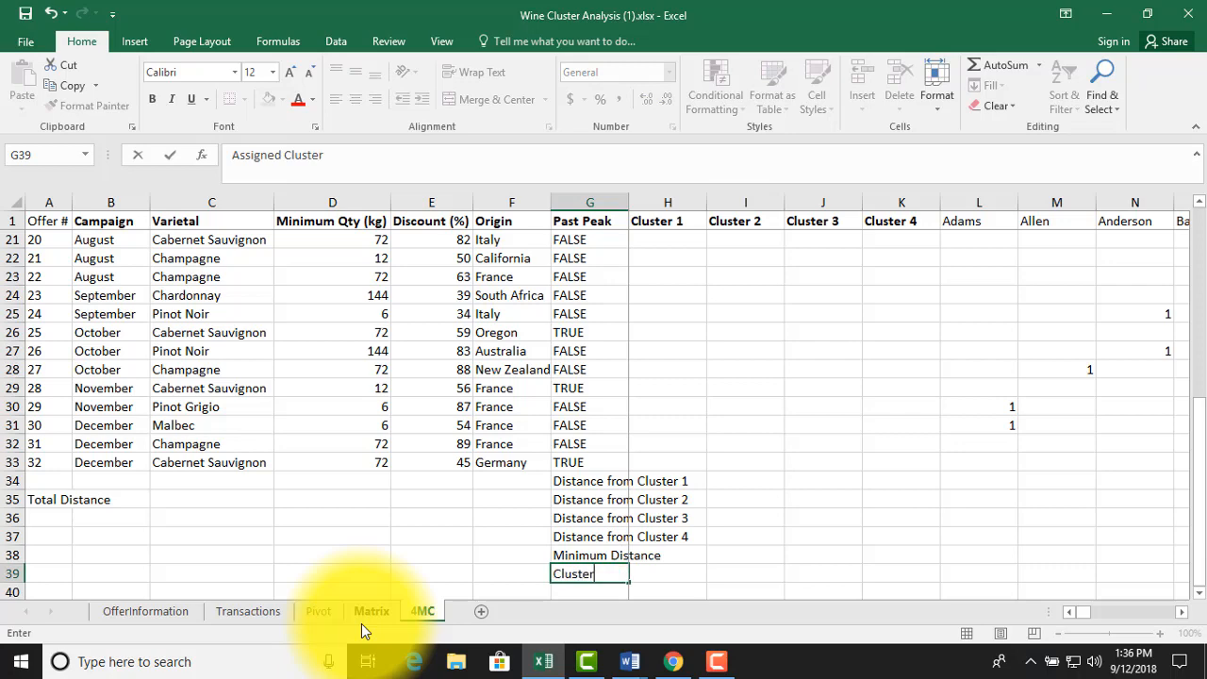
key("Return")
key("Up")
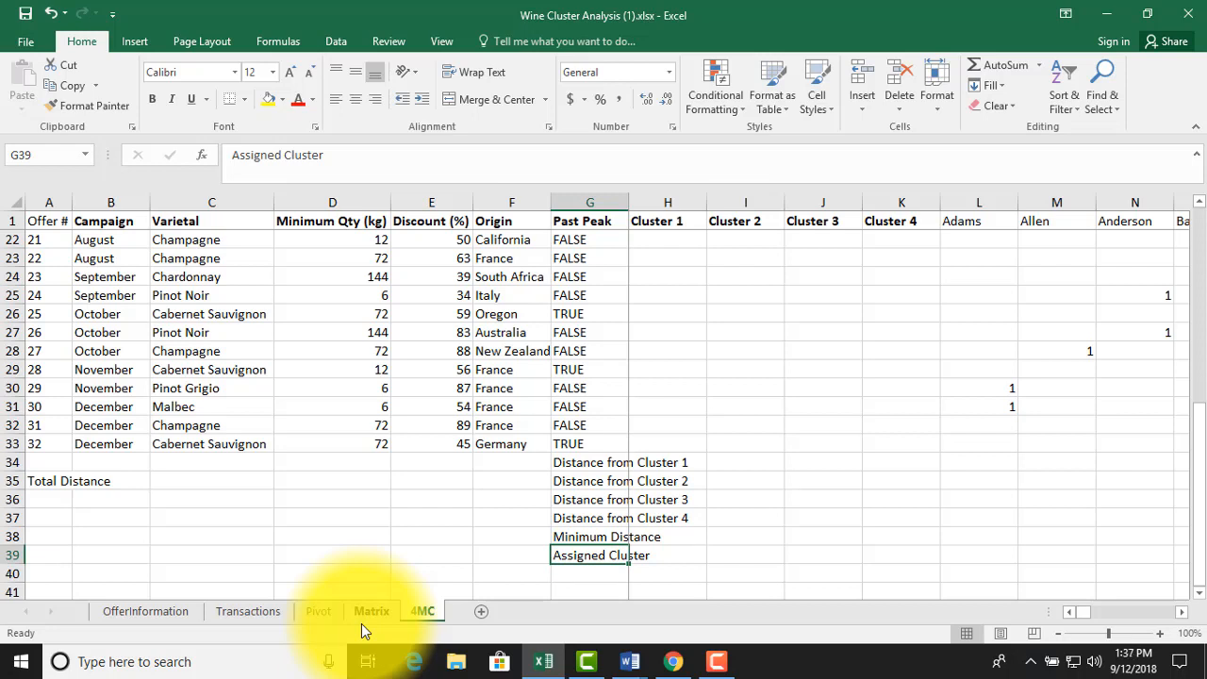
key("Right")
key("Right")
key("Right")
key("Right")
key("Right")
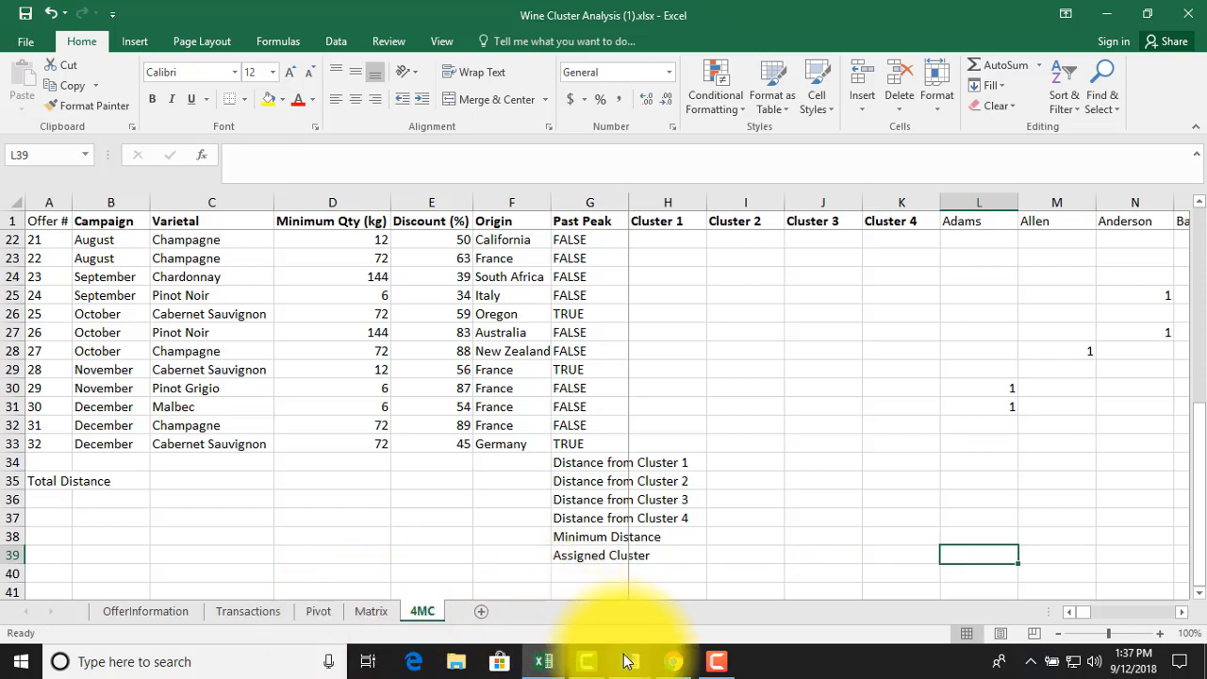
Switch to the model building instructions in Word and copy the Cluster 1 distance formula {=SQRT(SUM((L$2:L$33-$H$2:$H$33)^2))}
mouse_move(630, 661)
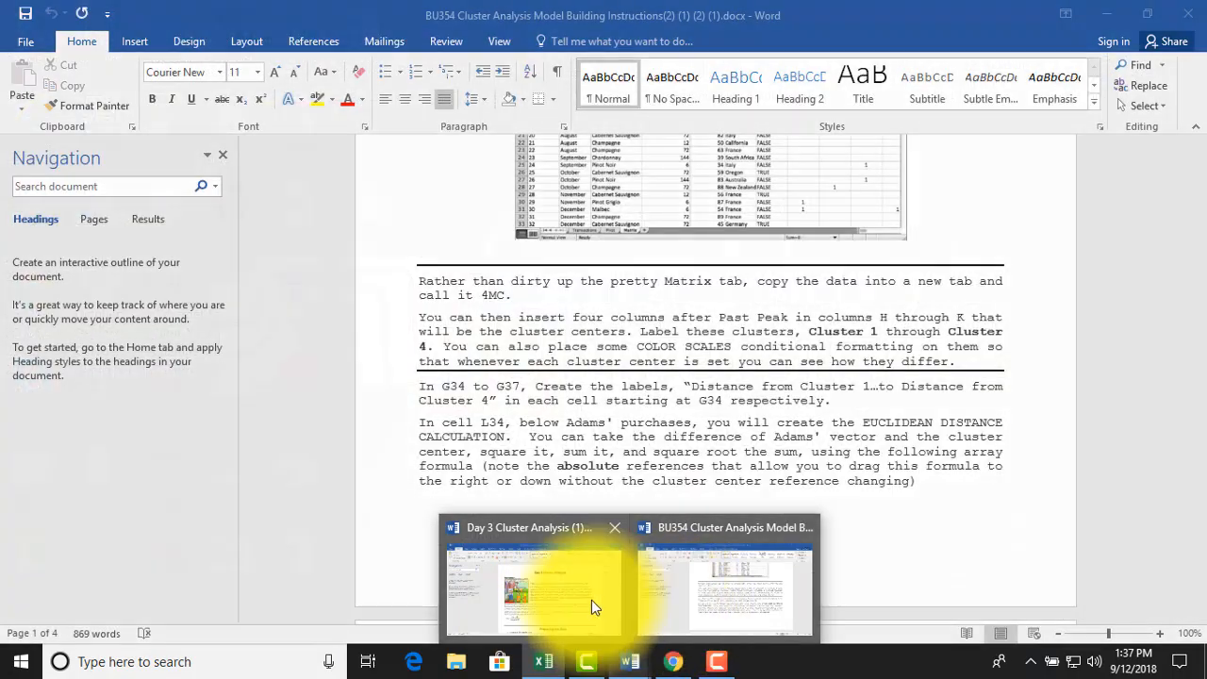
left_click(679, 599)
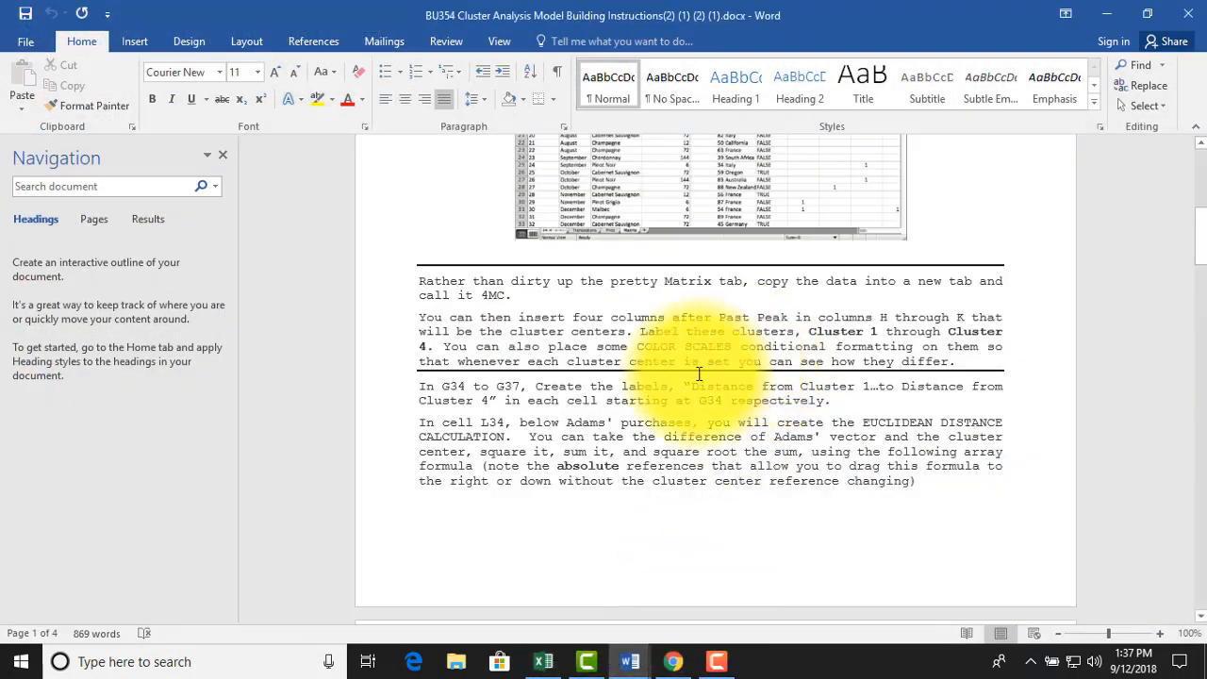
left_click(528, 472)
scroll(531, 405, "down", 8)
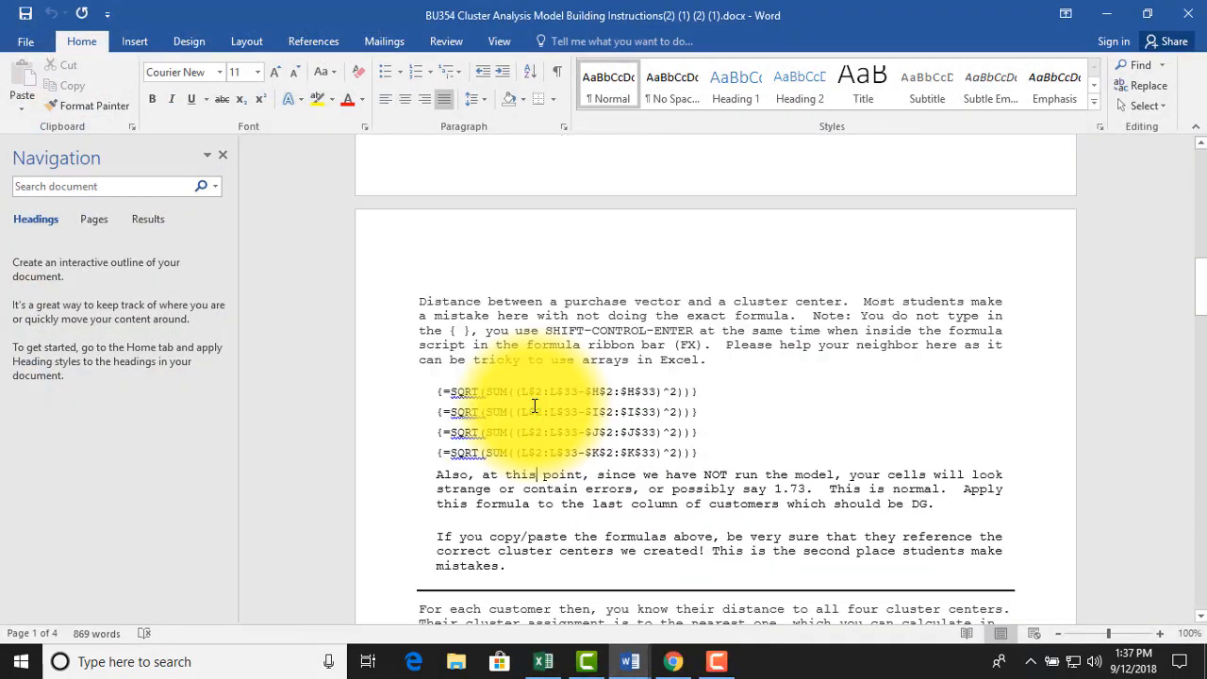
scroll(534, 406, "down", 1)
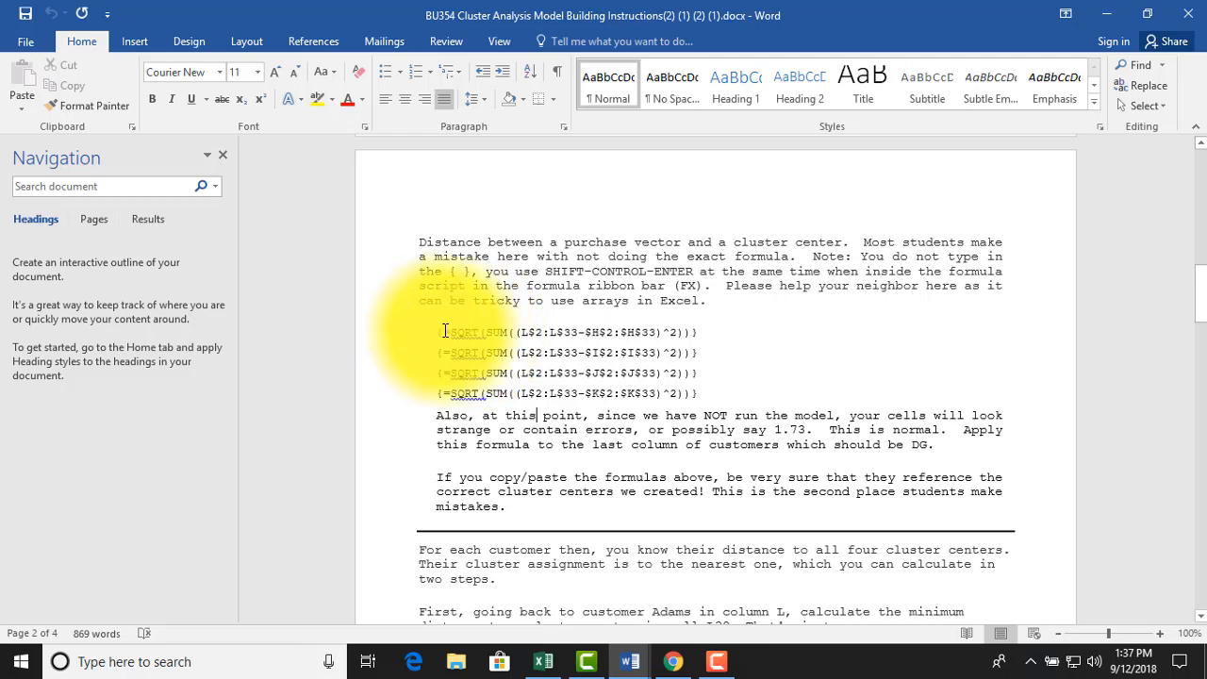
left_click_drag(437, 332, 705, 332)
key("ctrl+c")
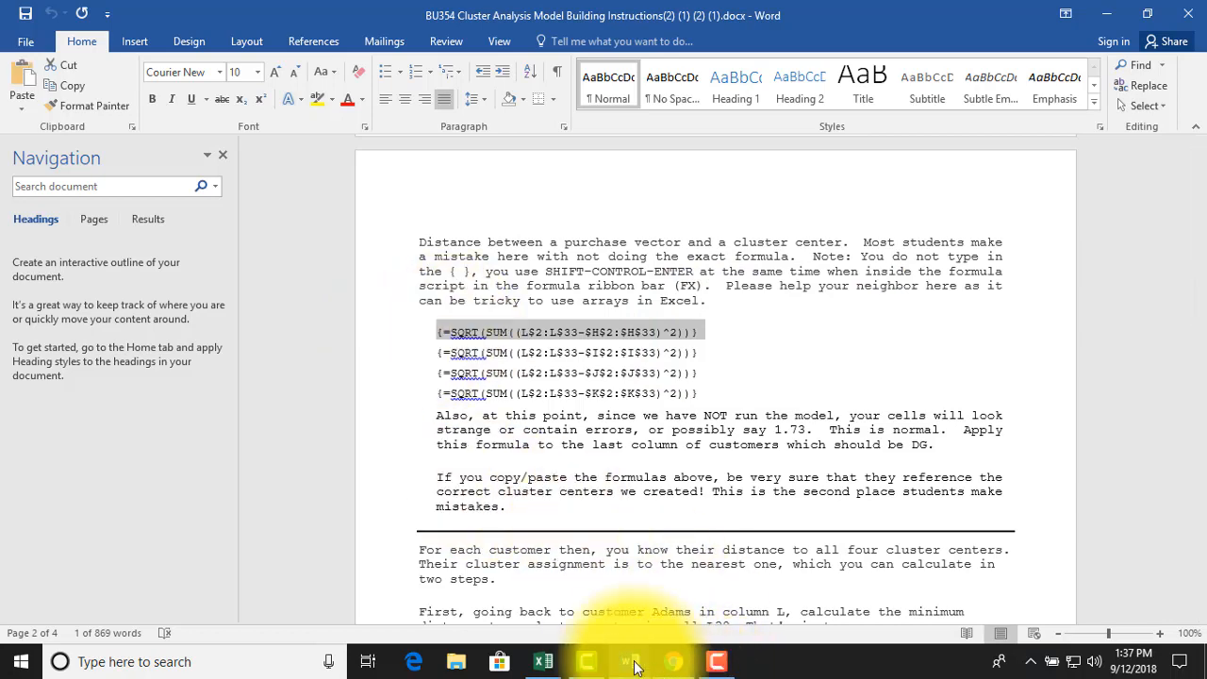
Back in Excel, enter =SQRT(SUM((L$2:L$33-$H$2:$H$33)^2)) as an array formula in L34 without typed braces and fill it down to L37
left_click(543, 662)
left_click(986, 471)
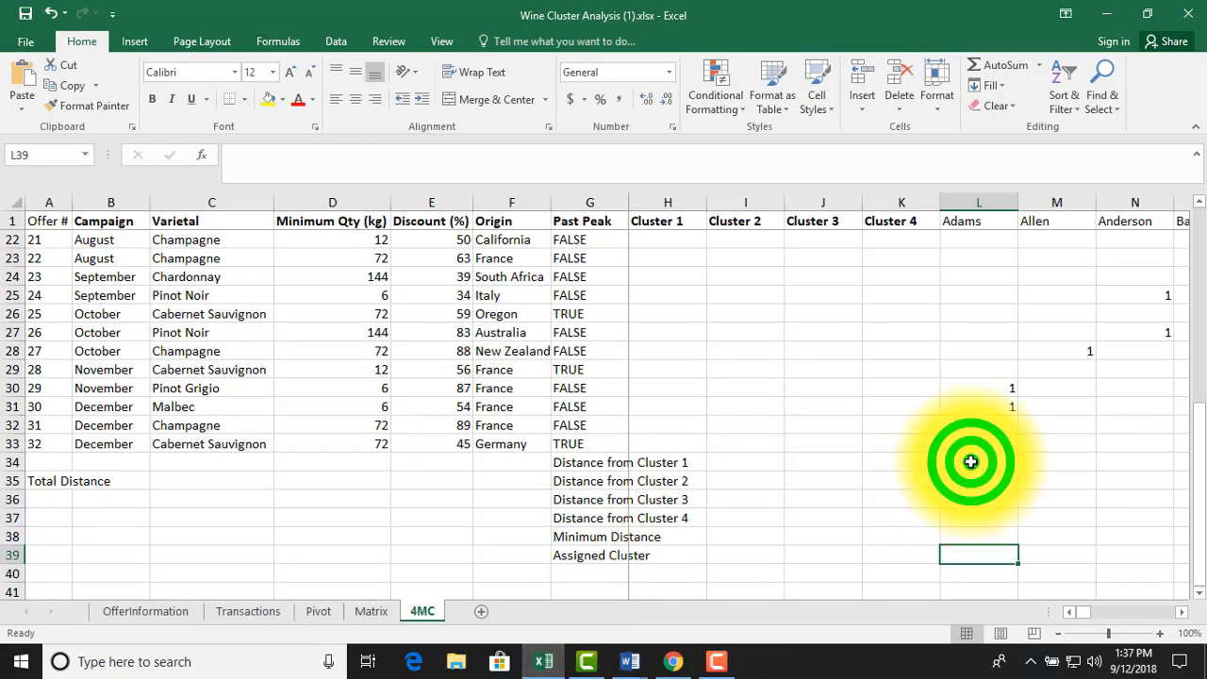
left_click(441, 162)
key("ctrl+v")
key("ctrl+shift+Return")
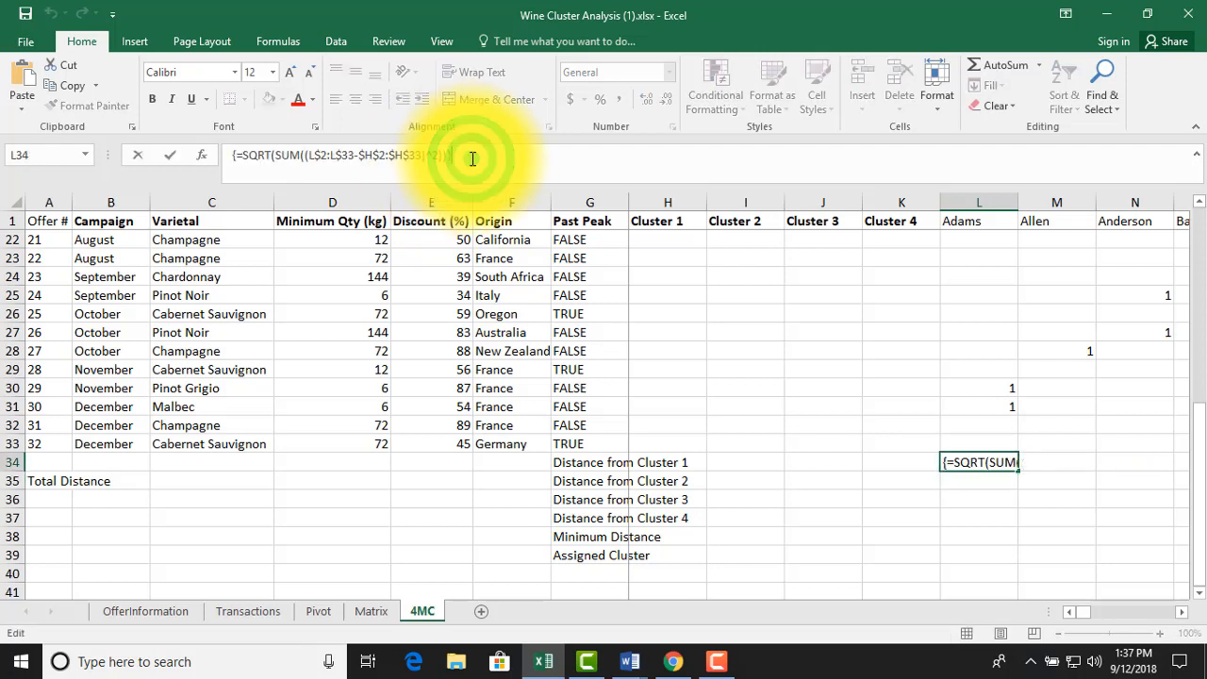
key("F2")
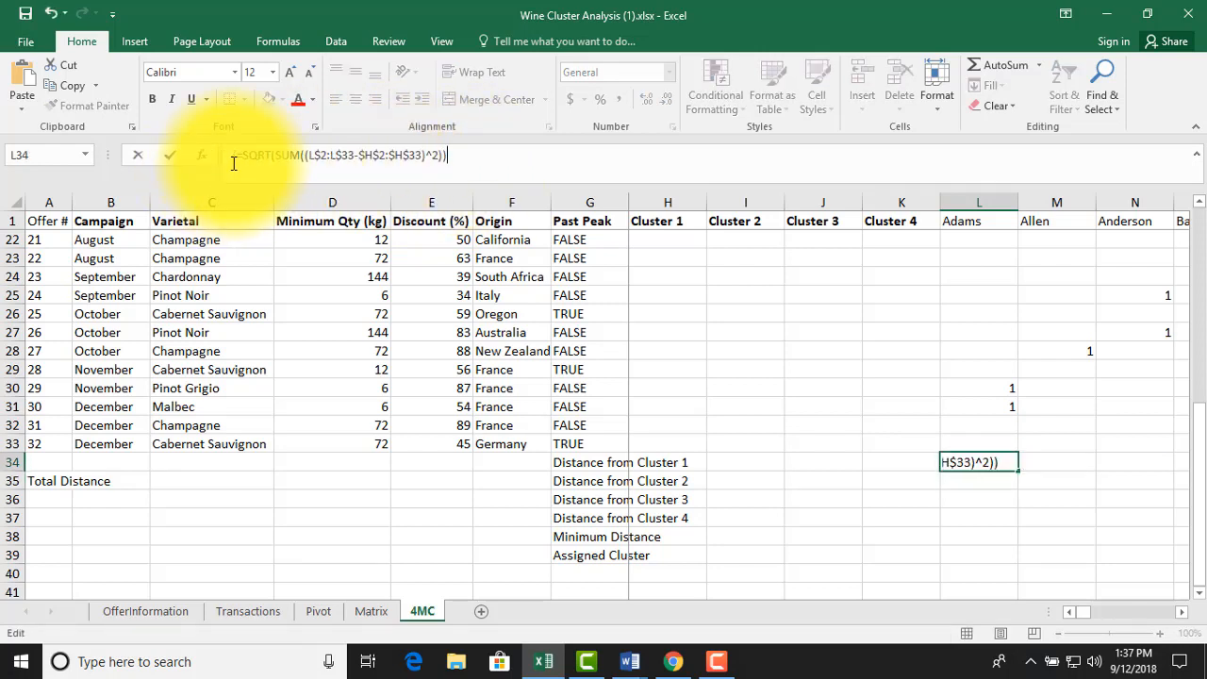
left_click(234, 154)
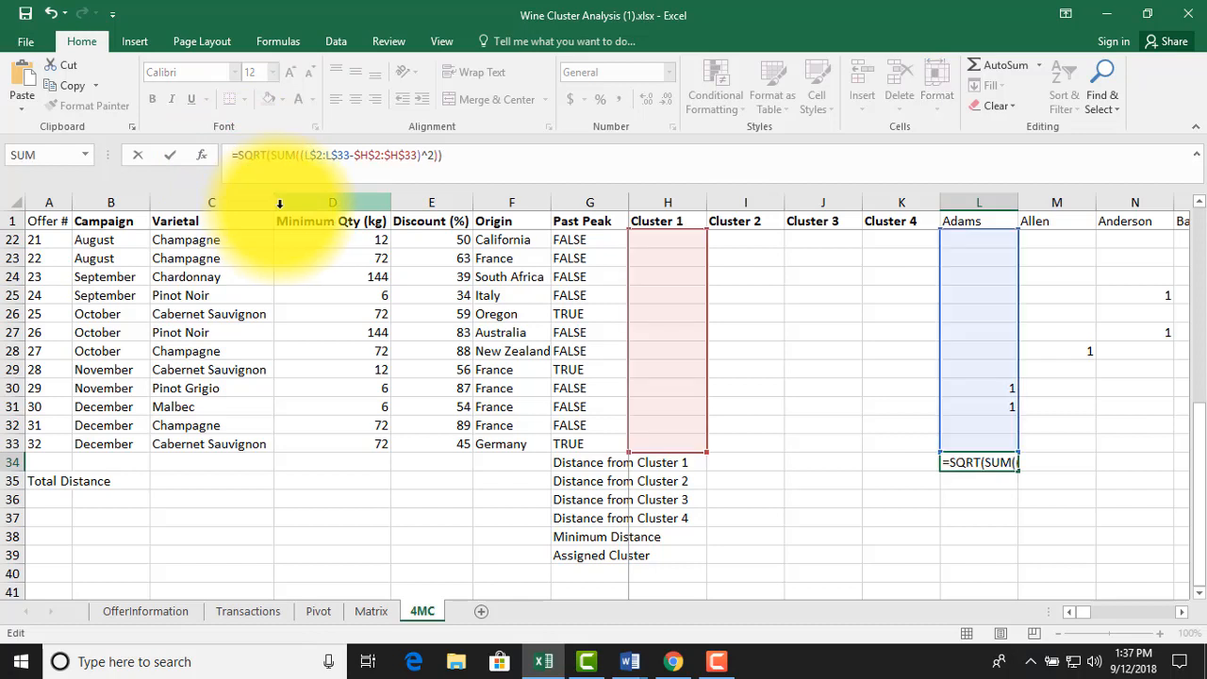
left_click(495, 153)
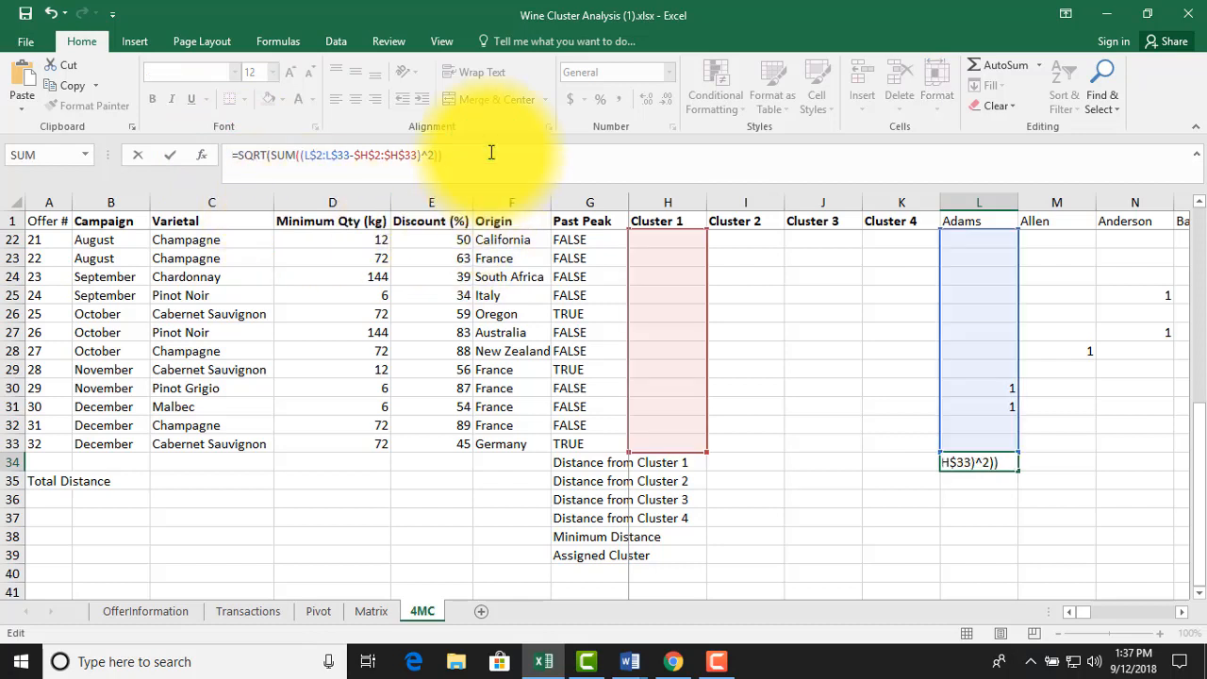
key("ctrl+shift+Return")
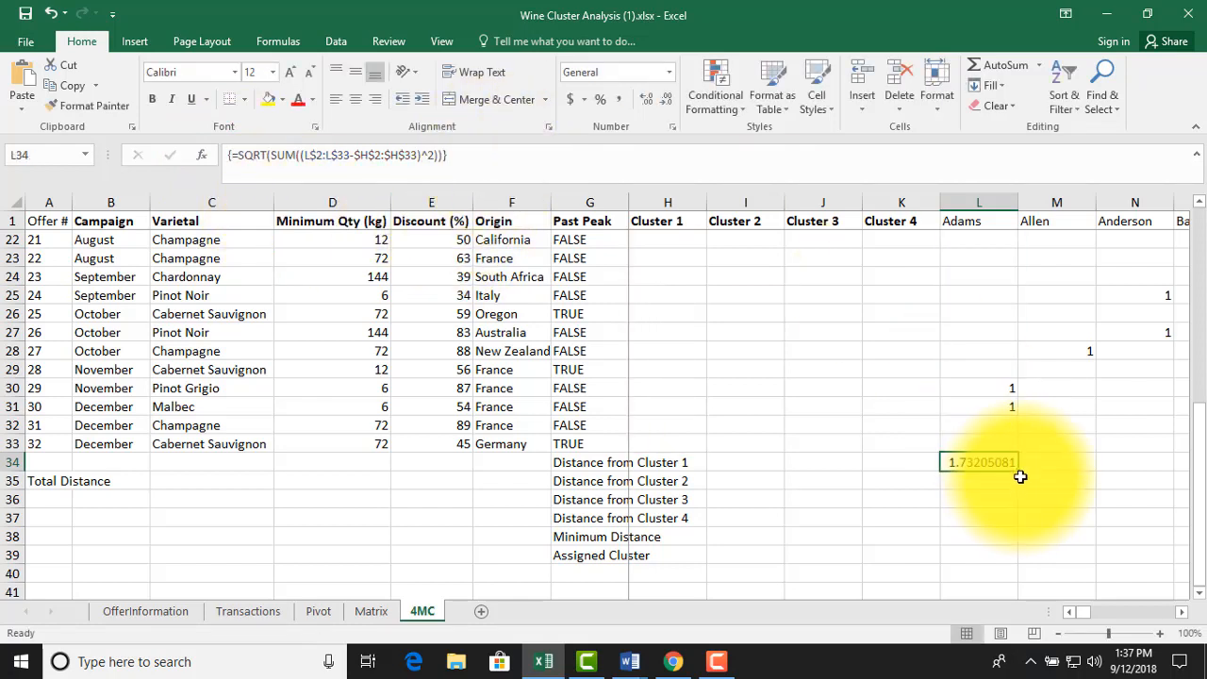
left_click_drag(1023, 471, 1005, 534)
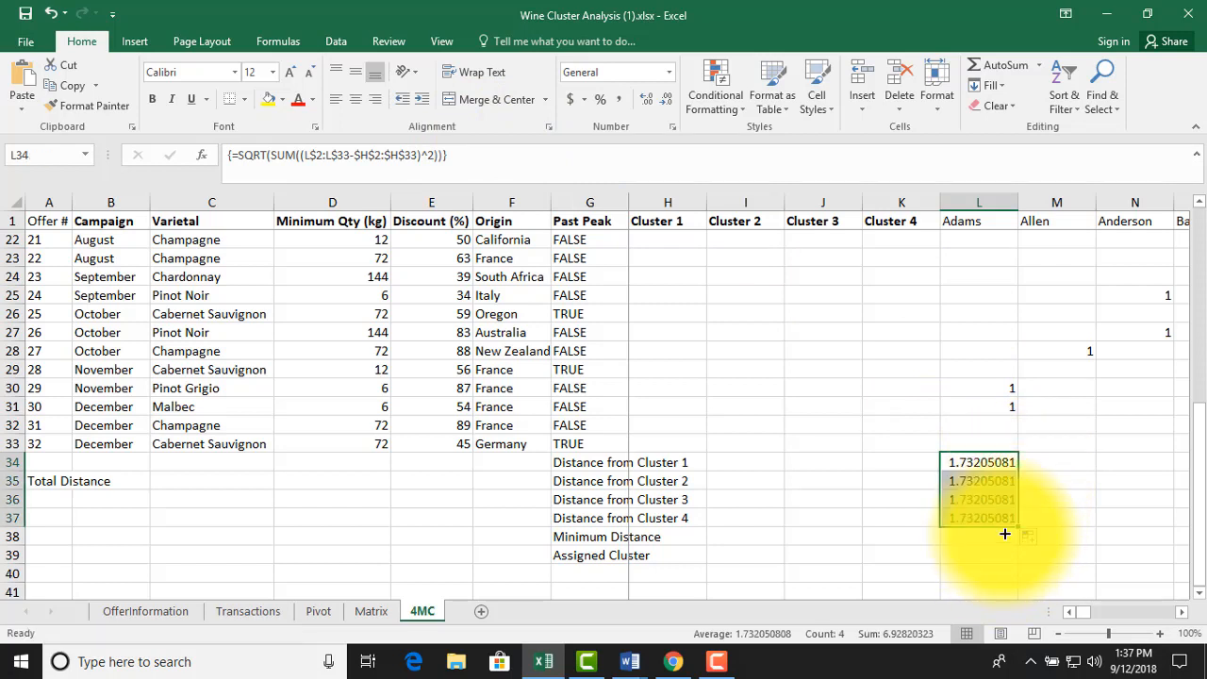
Point the L35 distance formula at Cluster 2, as the array formula =SQRT(SUM((L$2:L$33-$I$2:$I$33)^2))
double_click(971, 479)
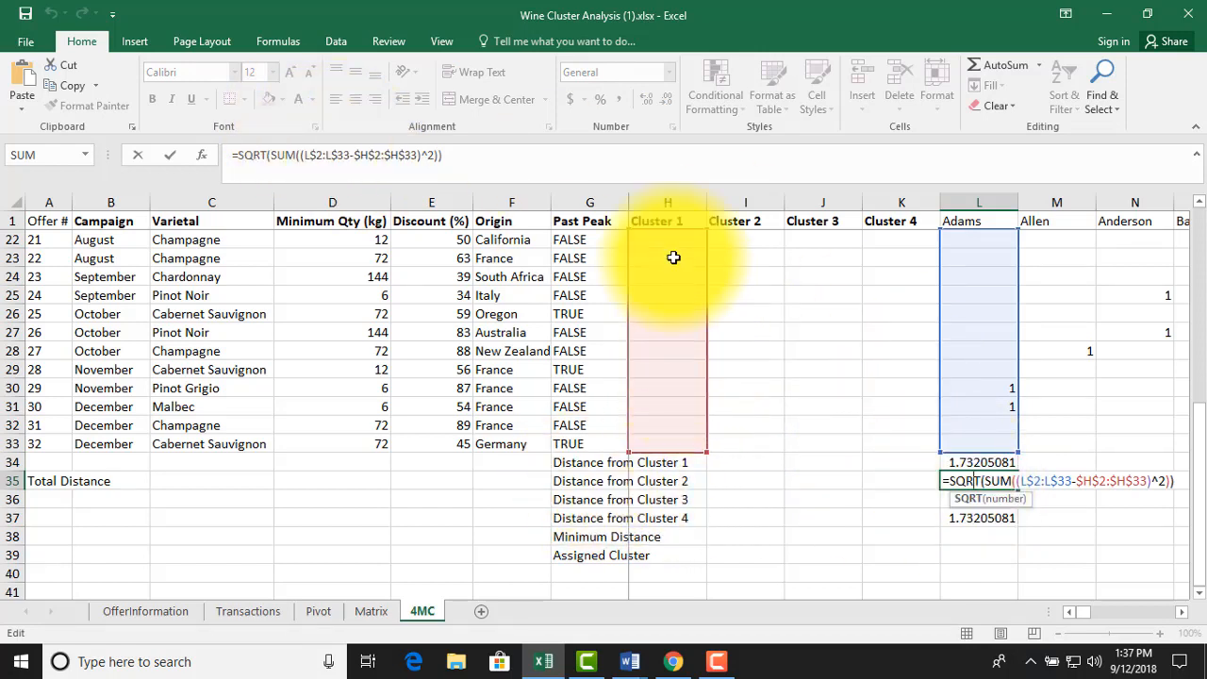
left_click_drag(706, 280, 732, 277)
key("Return")
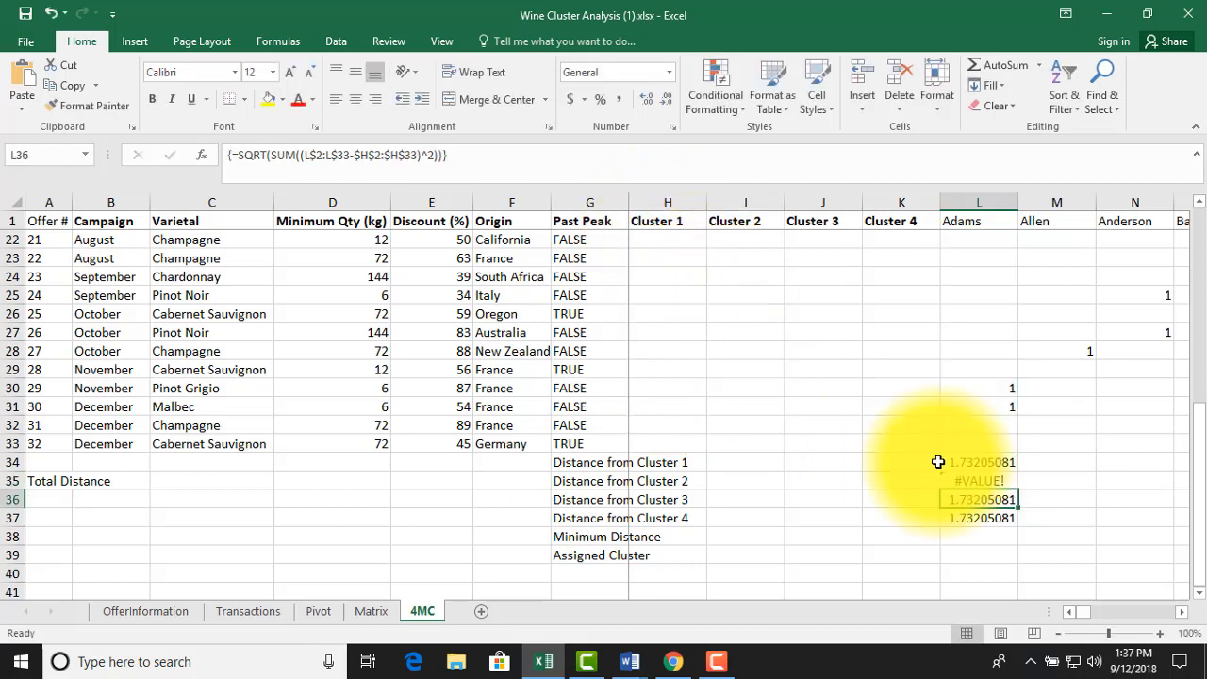
left_click(990, 479)
left_click(653, 177)
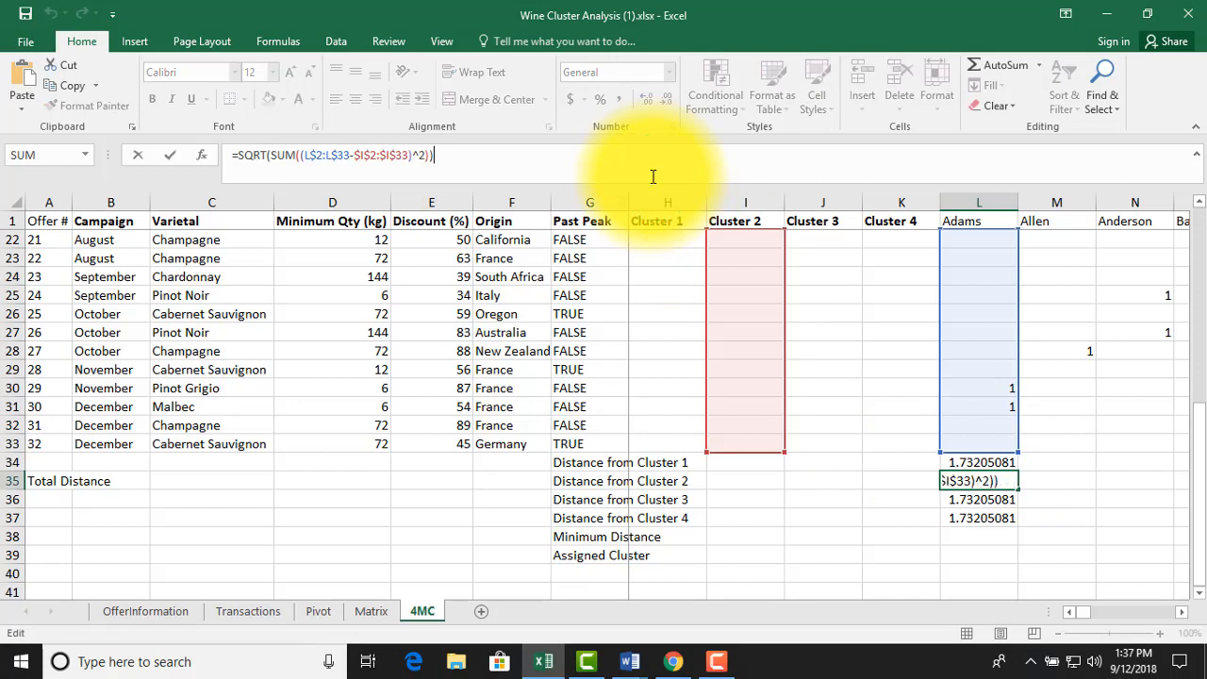
key("ctrl+shift+Return")
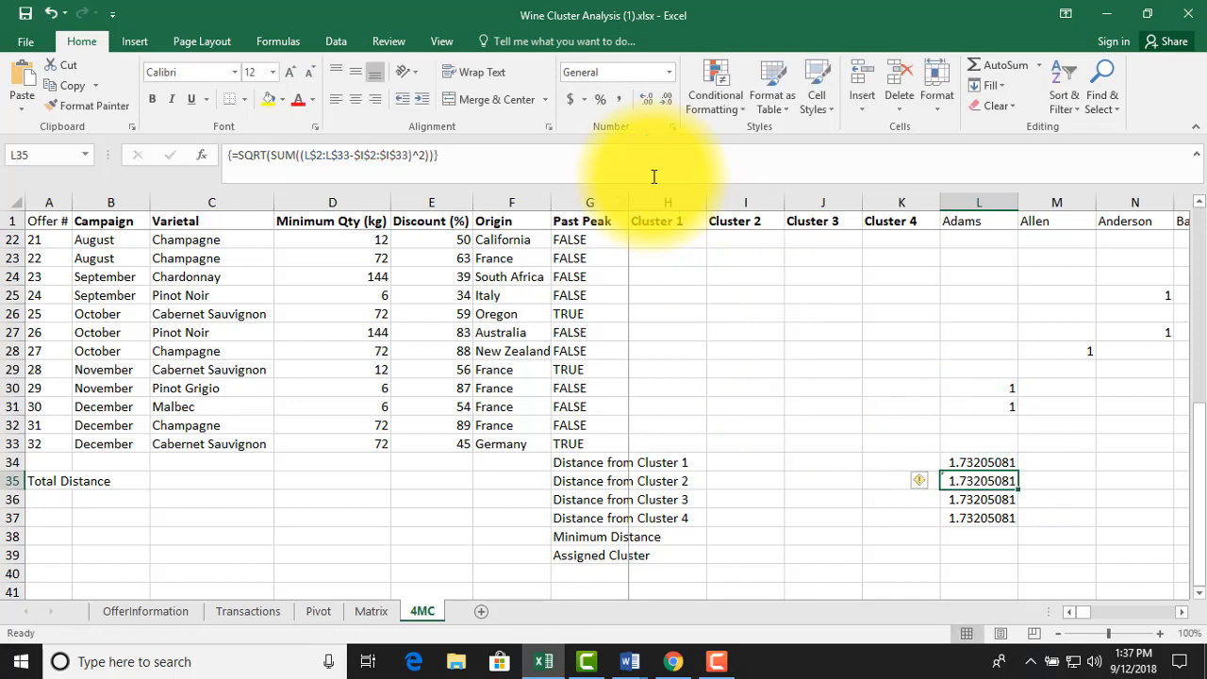
Point the L36 distance formula at Cluster 3, as the array formula =SQRT(SUM((L$2:L$33-$J$2:$J$33)^2))
left_click(982, 499)
double_click(971, 499)
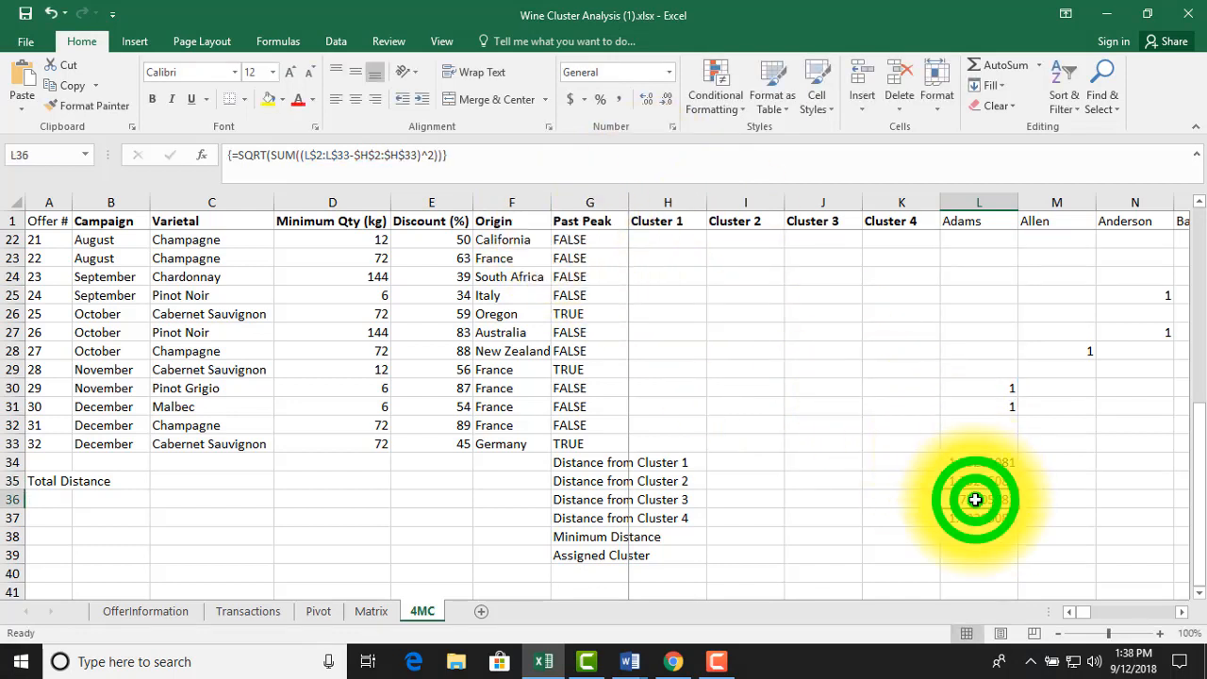
left_click_drag(707, 369, 814, 383)
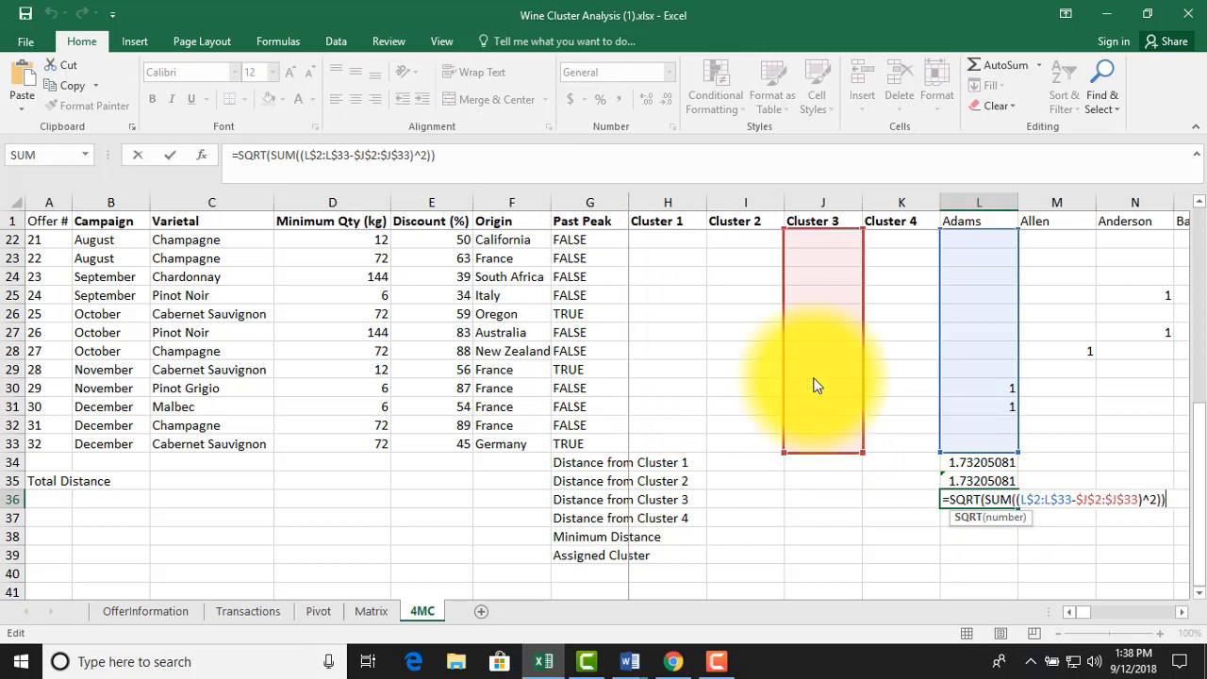
key("Return")
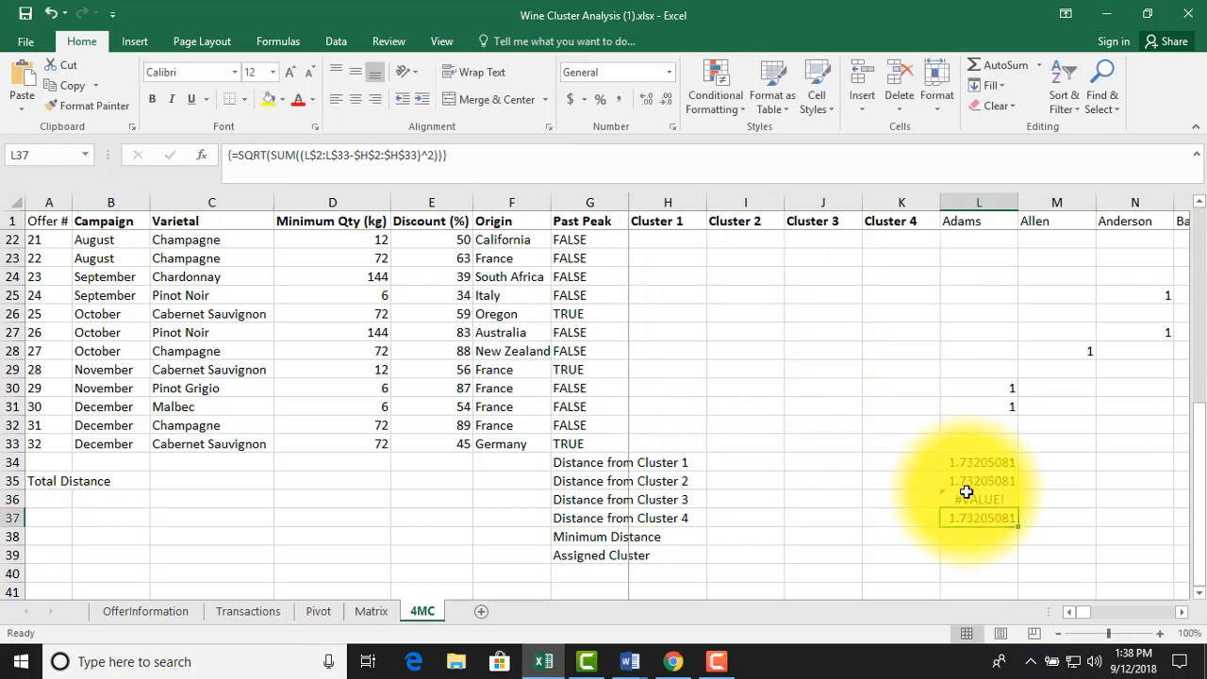
left_click(967, 495)
left_click(695, 171)
key("ctrl+shift+Return")
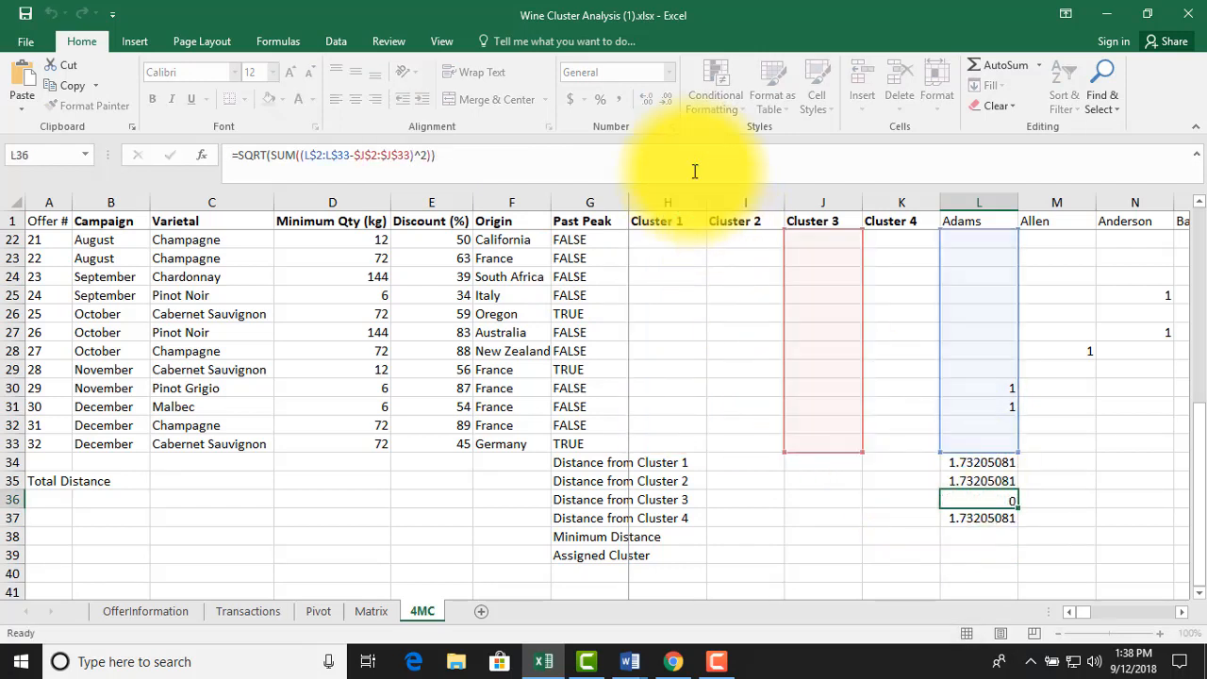
Point the L37 distance formula at Cluster 4, as the array formula =SQRT(SUM((L$2:L$33-$K$2:$K$33)^2))
key("Down")
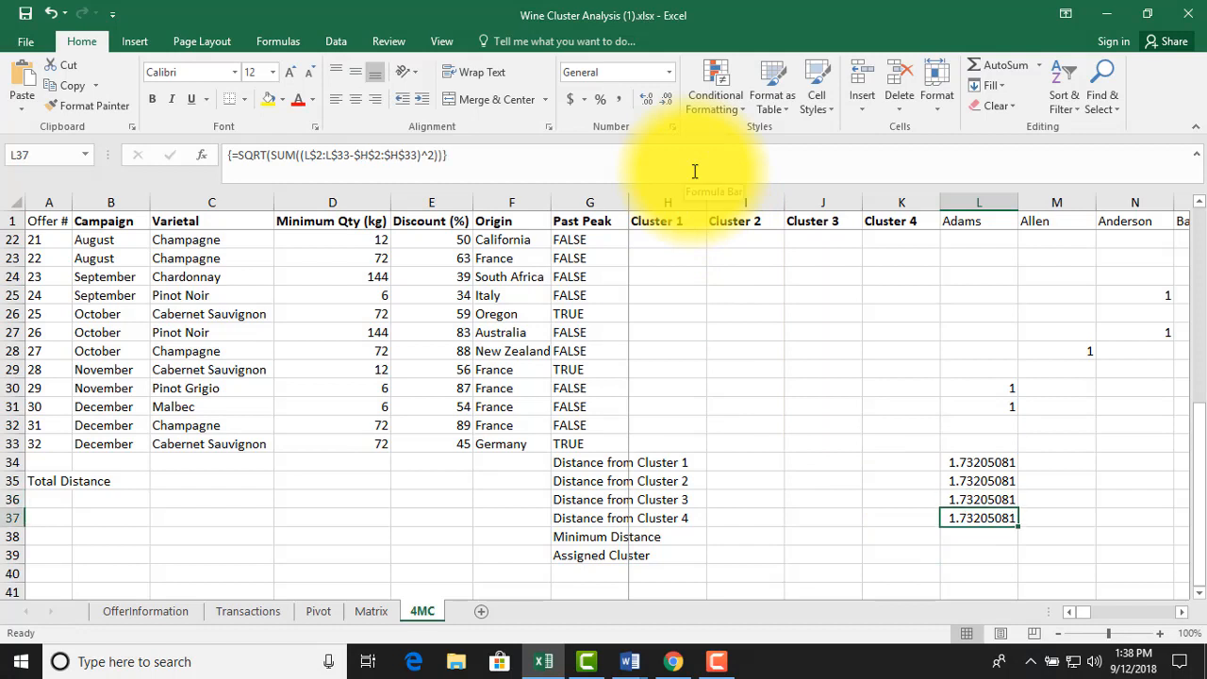
double_click(970, 518)
left_click(709, 346)
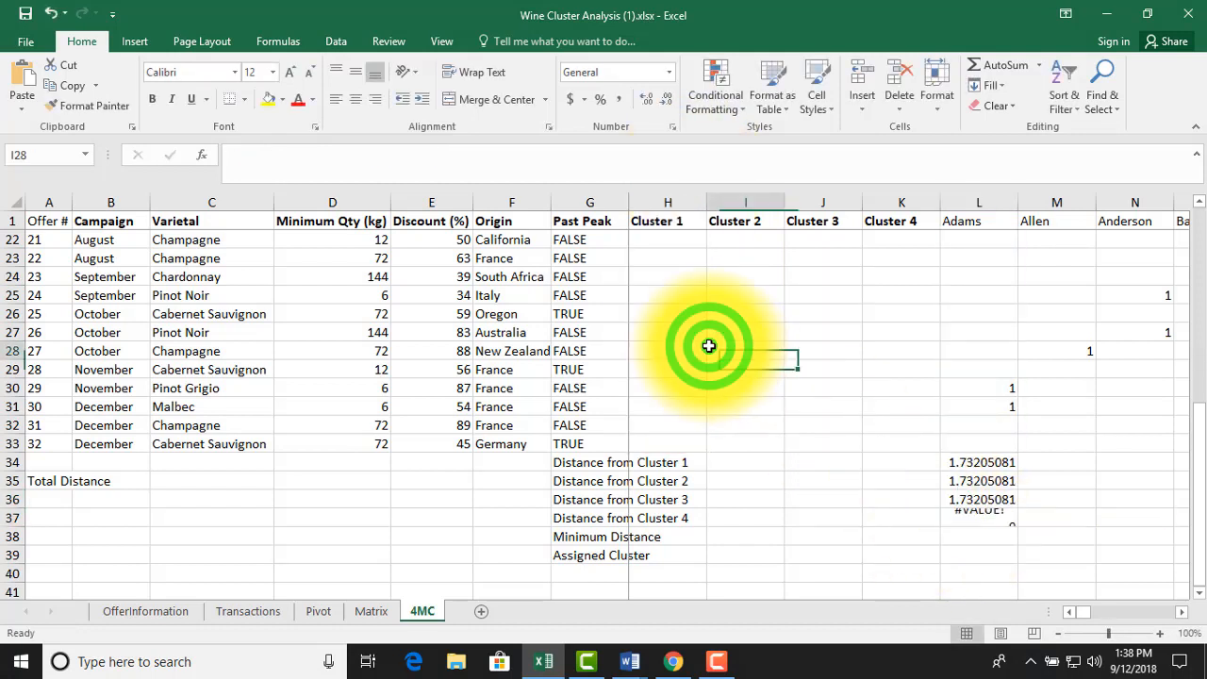
double_click(986, 518)
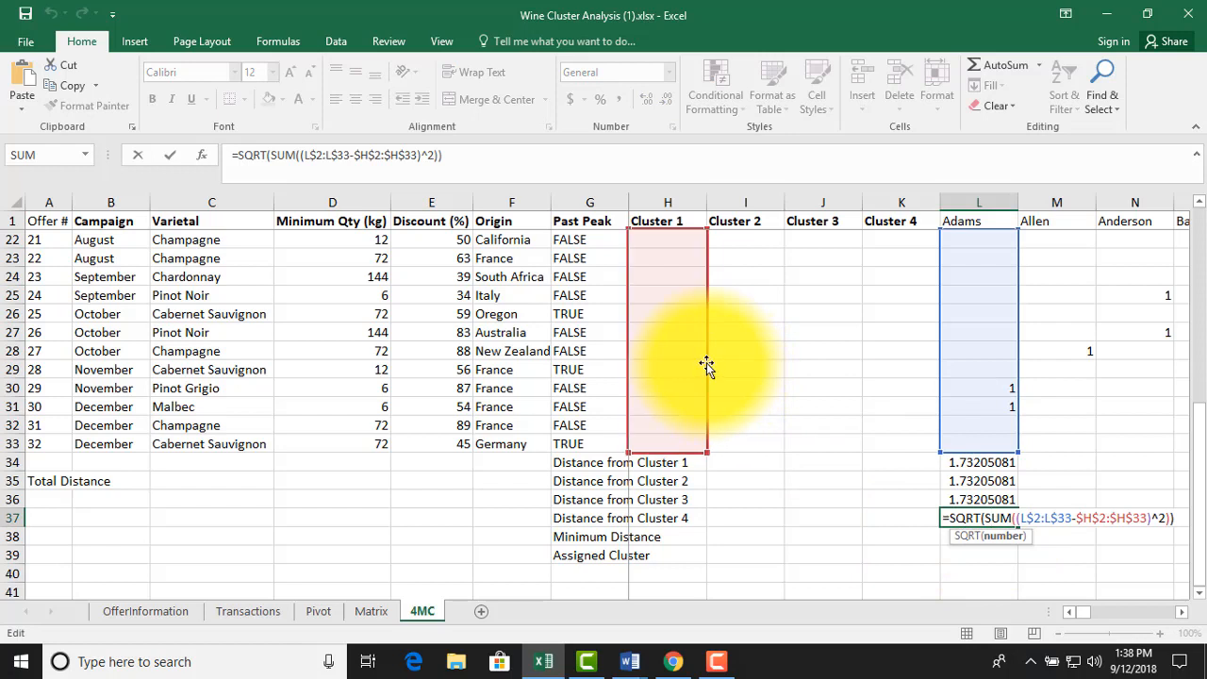
left_click_drag(708, 366, 873, 384)
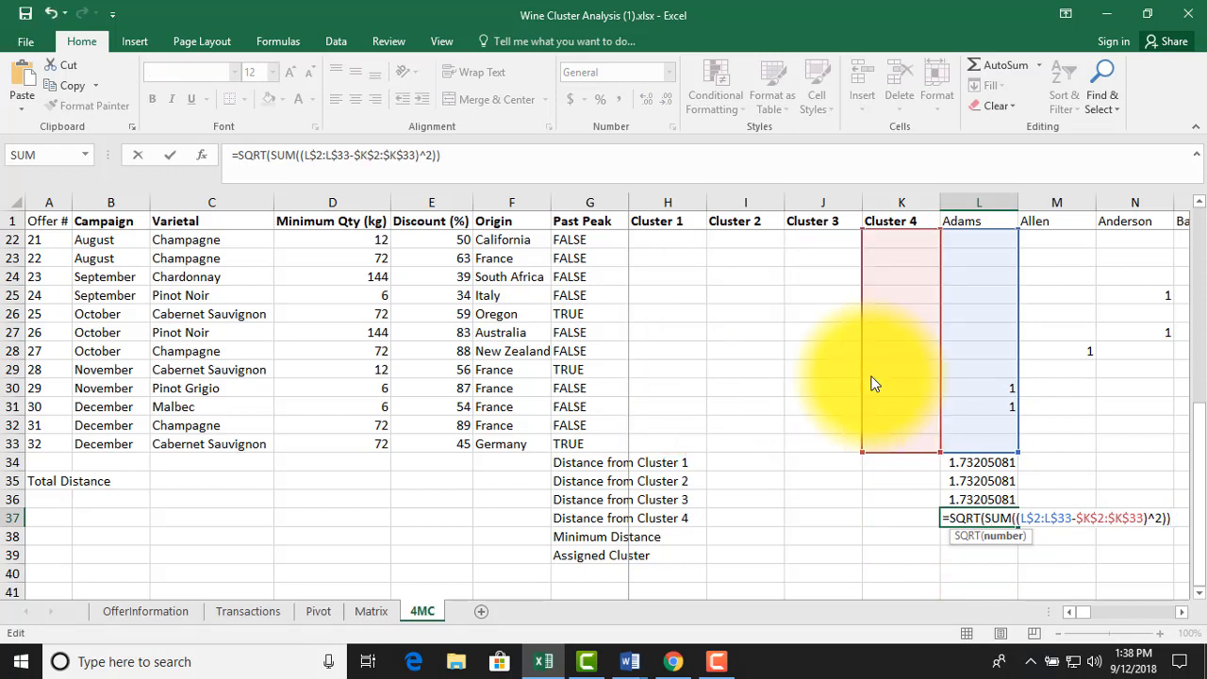
key("ctrl+Return")
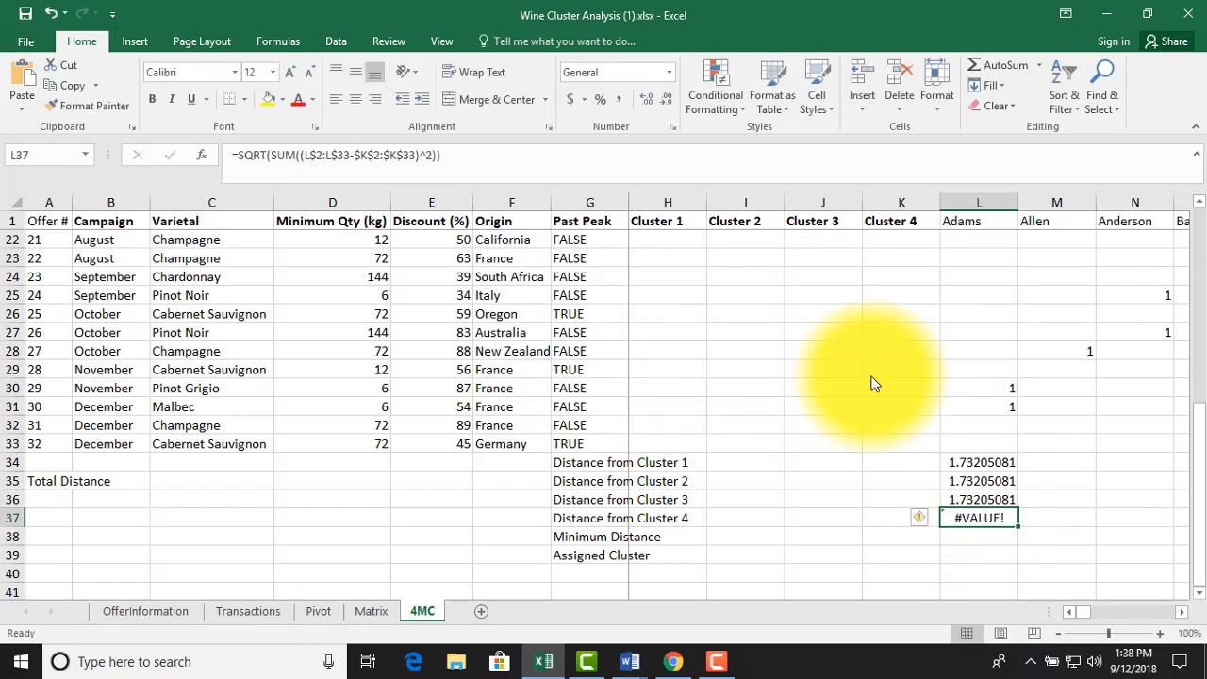
left_click(625, 156)
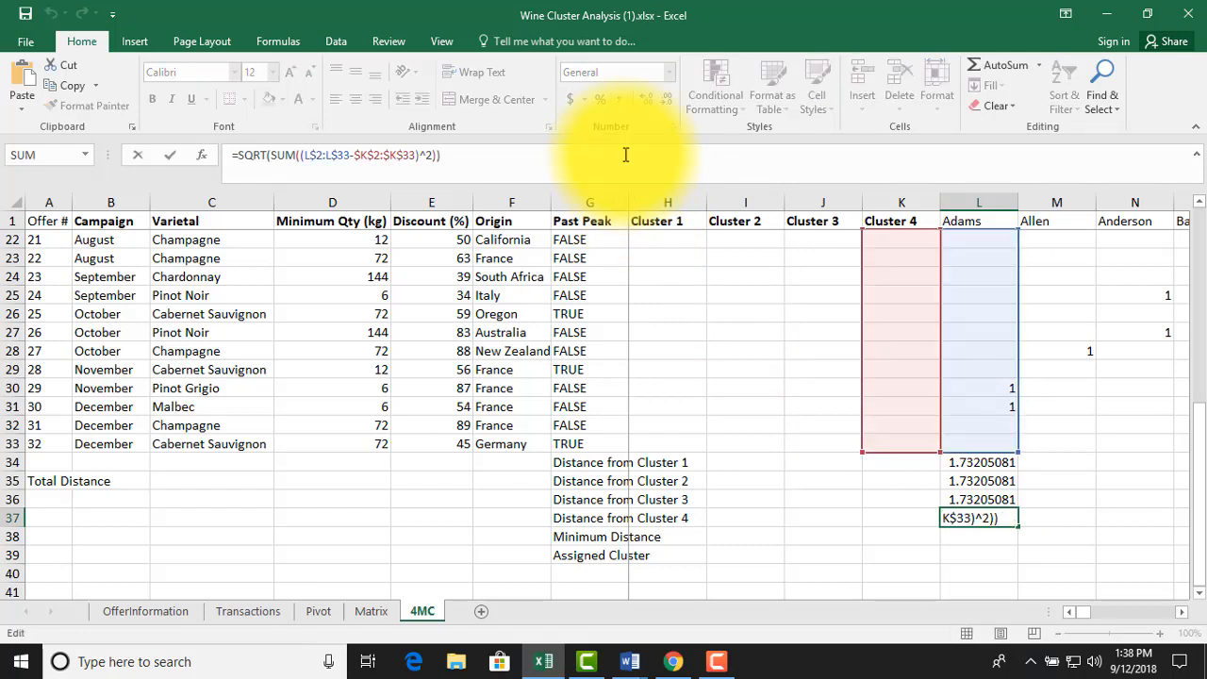
key("ctrl+shift+Return")
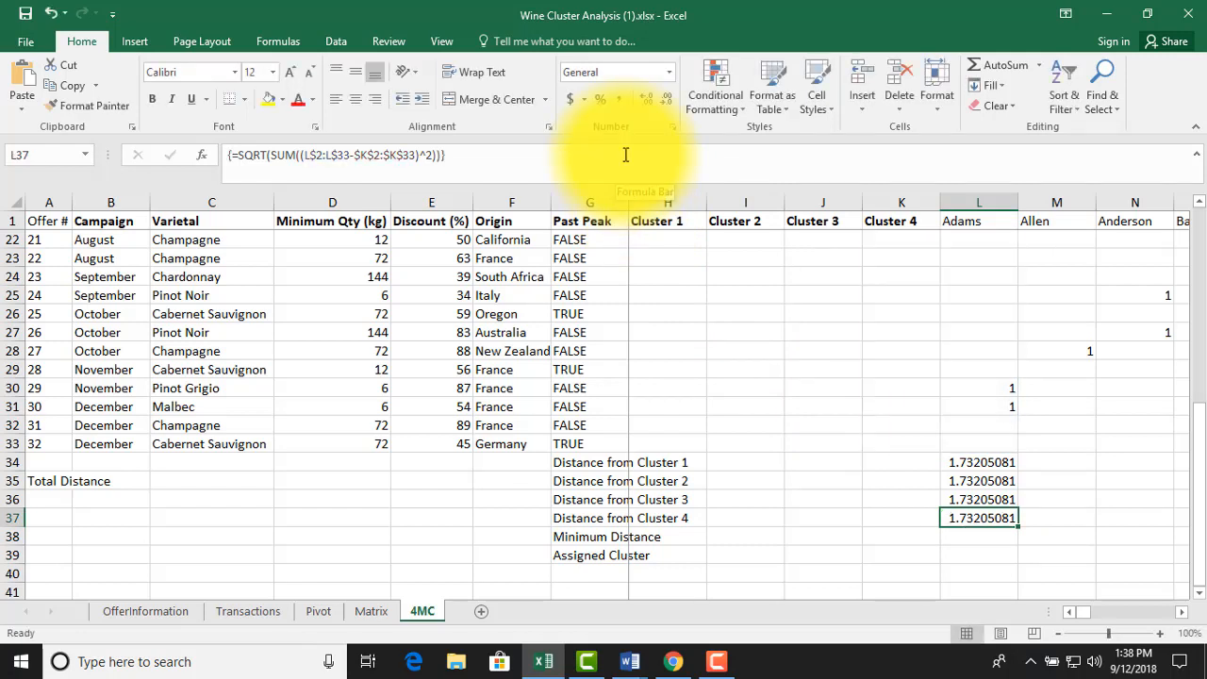
Enter the minimum distance formula =MIN(L34:L37) in L38
key("Down")
type("=")
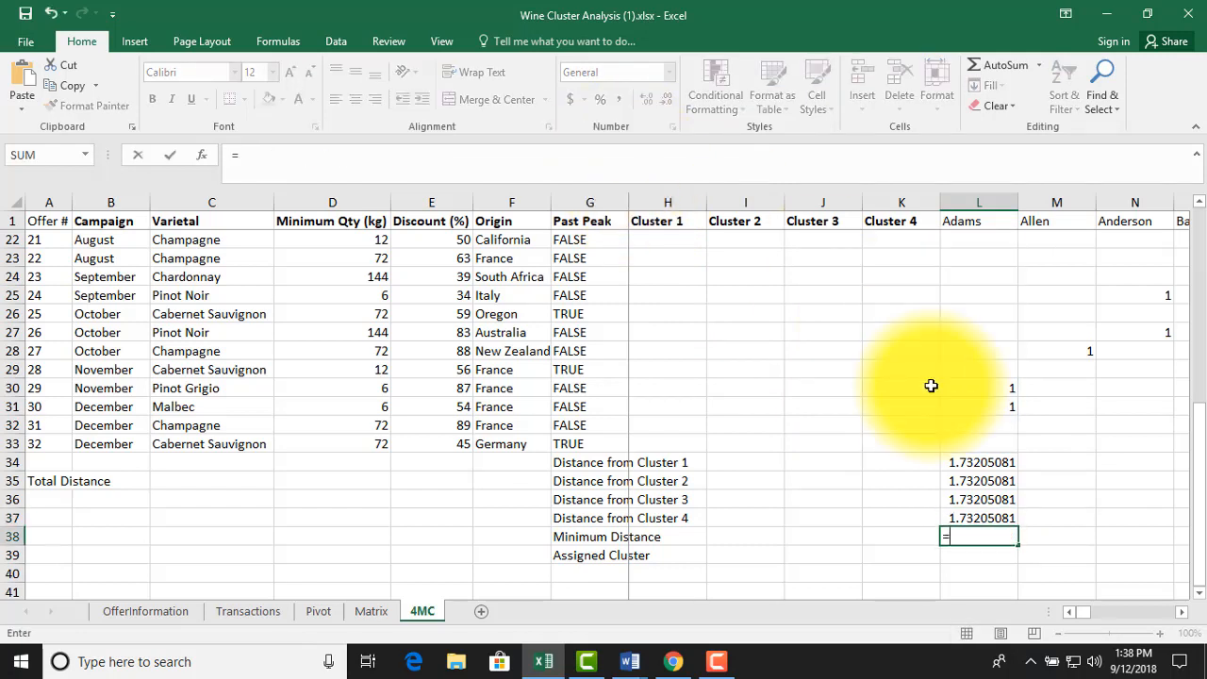
type("min(")
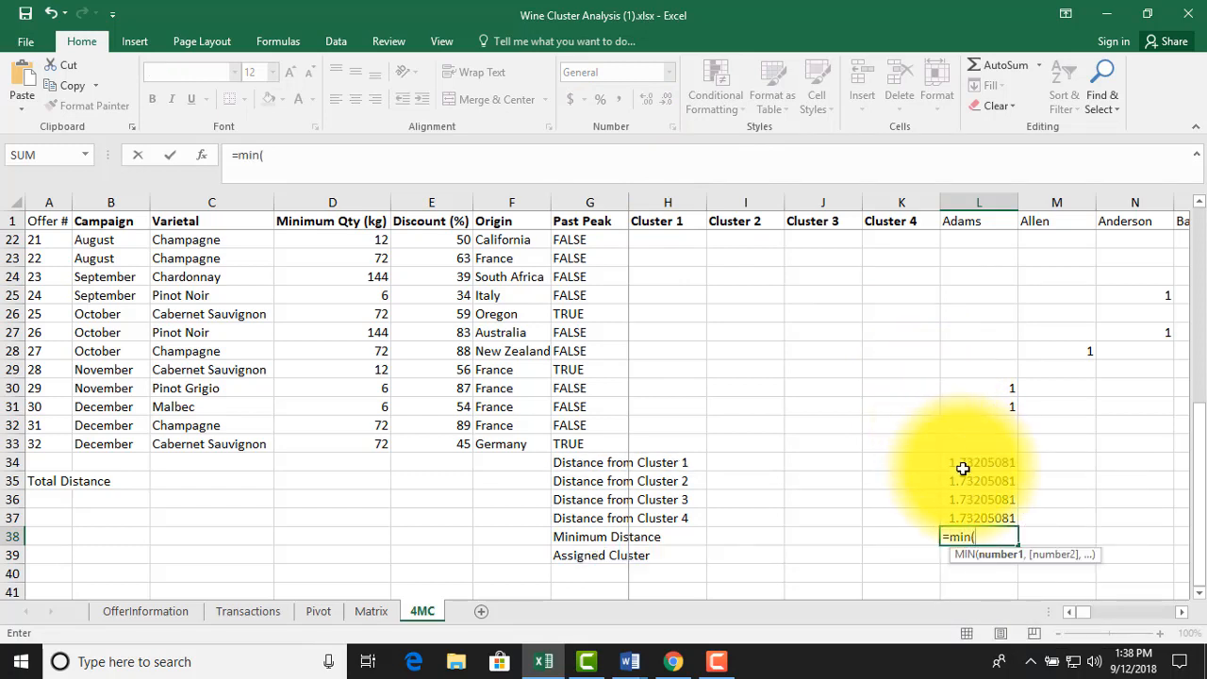
left_click_drag(963, 462, 959, 509)
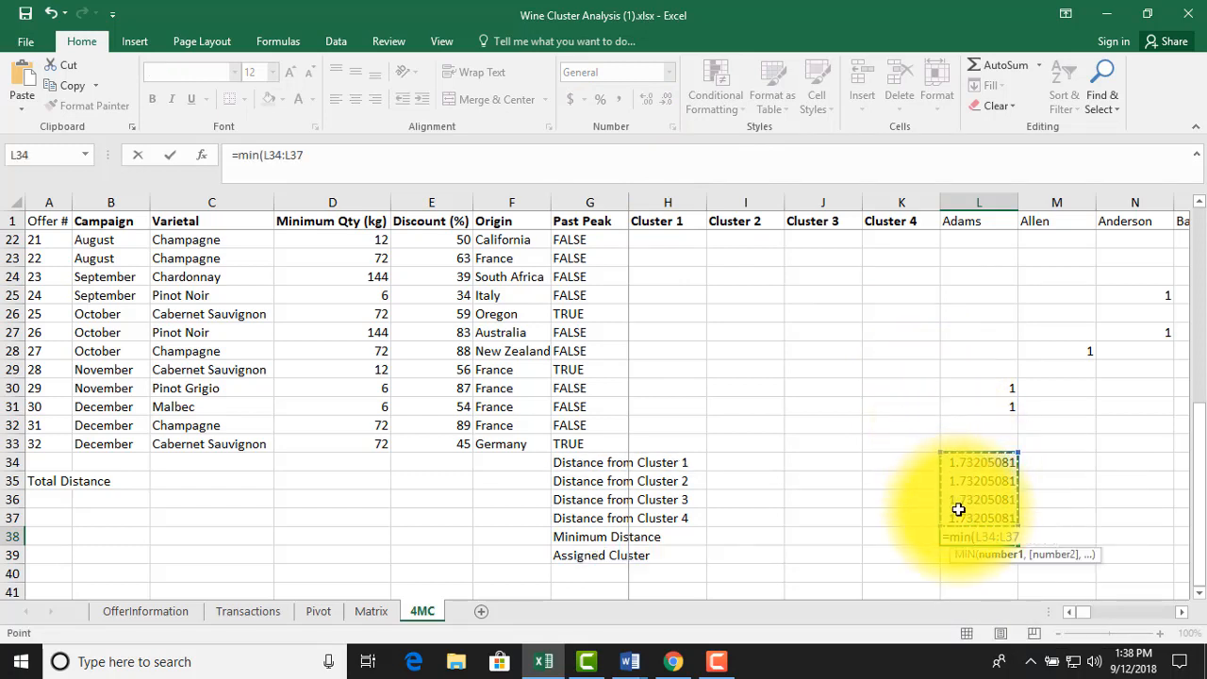
key("Return")
Begin a MATCH formula for the assigned cluster in L39
type("=mat")
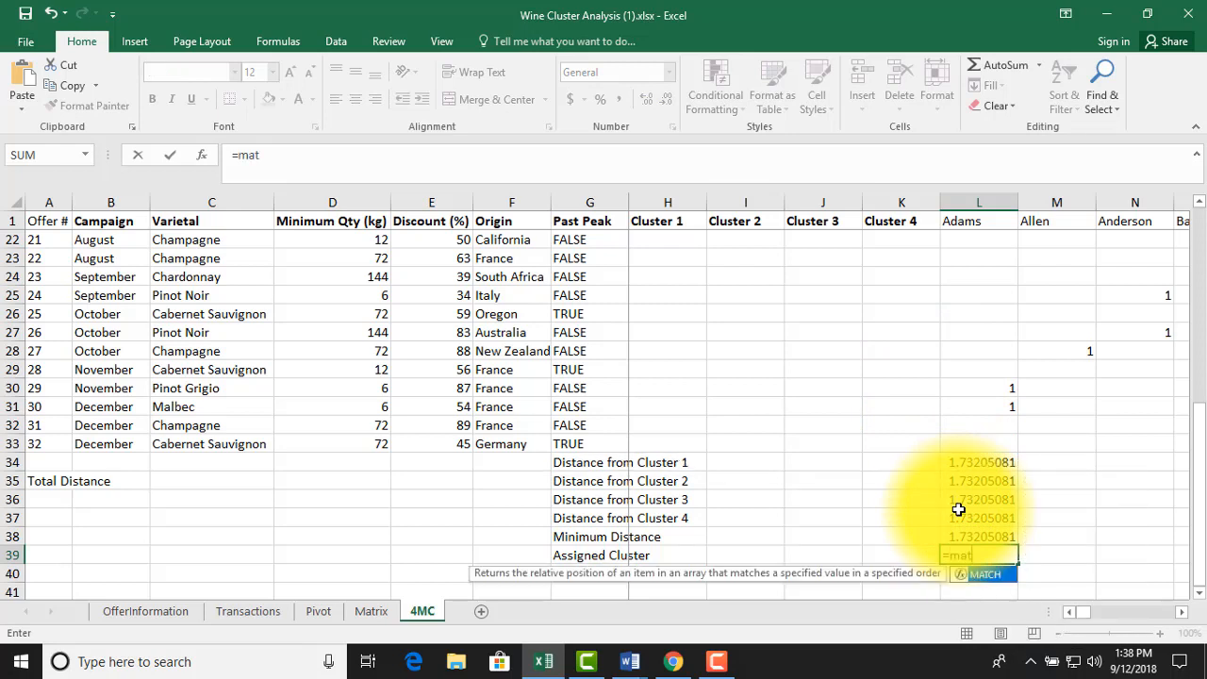
key("Tab")
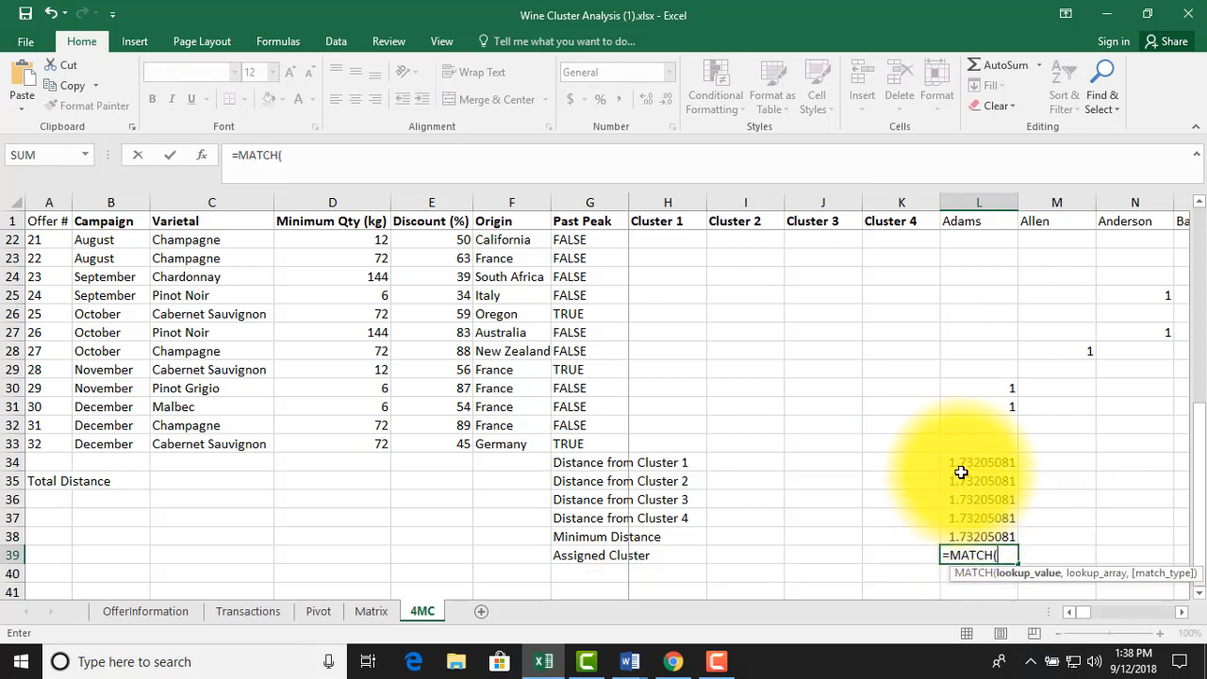
left_click_drag(959, 463, 962, 510)
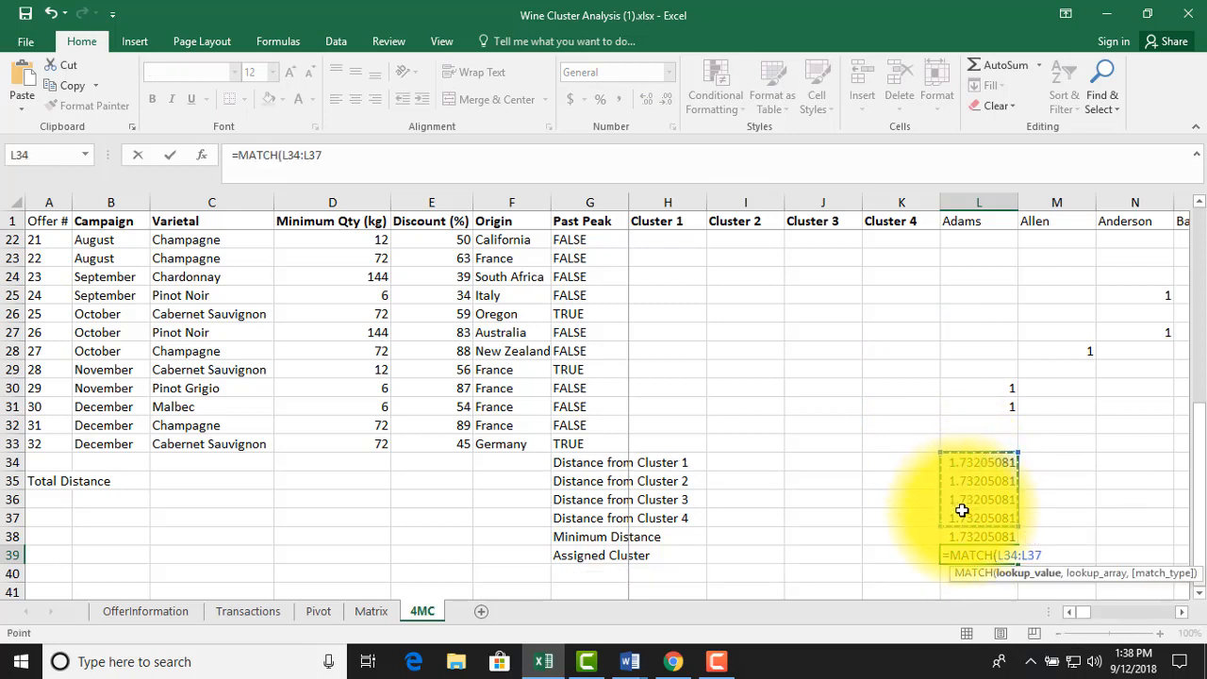
type(",0")
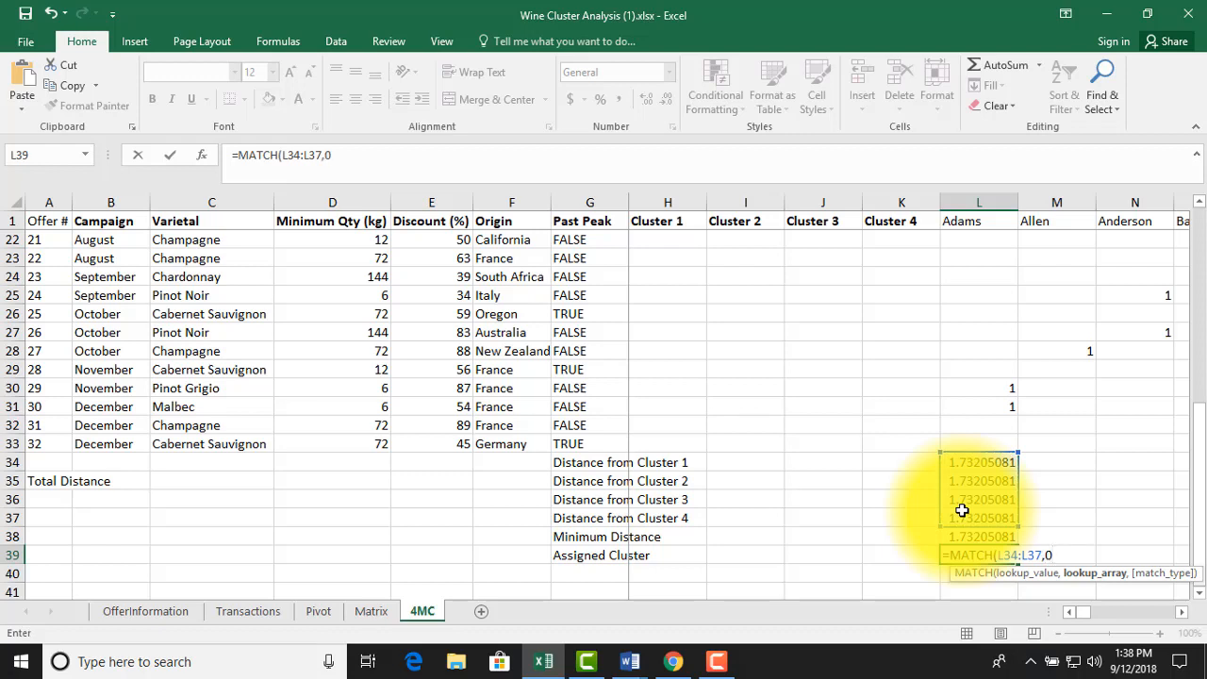
key("BackSpace")
key("BackSpace")
key("BackSpace")
key("BackSpace")
key("BackSpace")
key("BackSpace")
key("BackSpace")
key("BackSpace")
key("BackSpace")
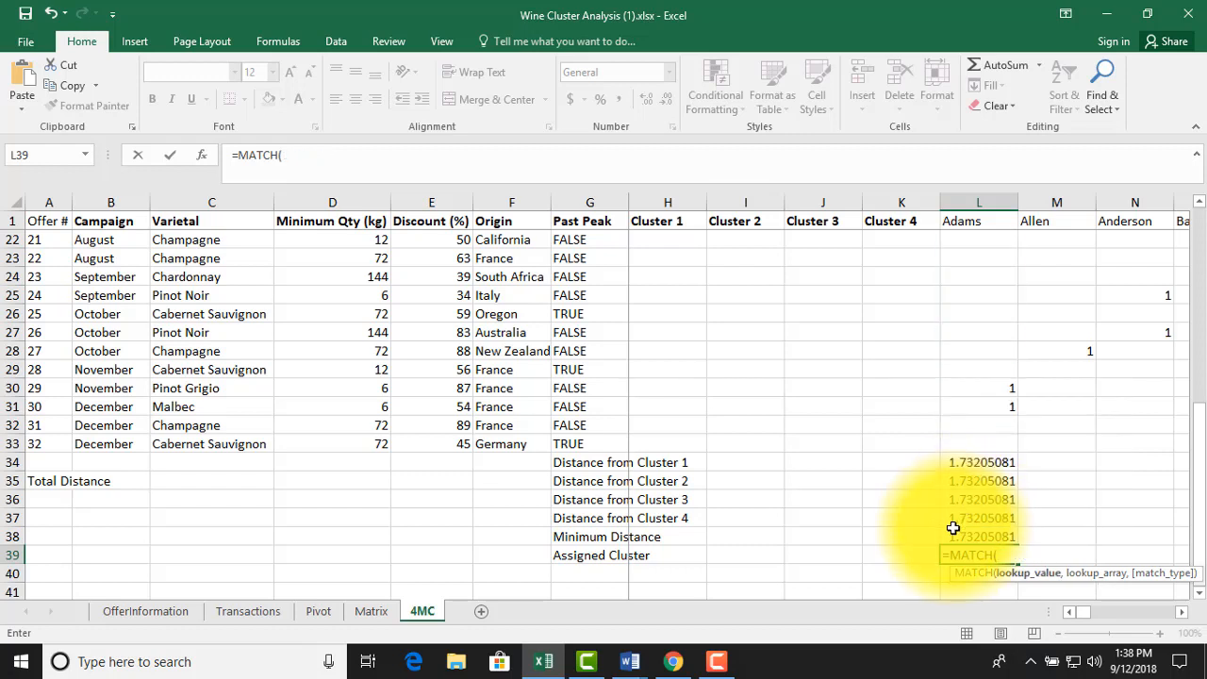
Complete the assigned cluster formula in L39 as =MATCH(L38,L34:L37,0), looking up the minimum distance with an exact match
left_click(954, 531)
type(",")
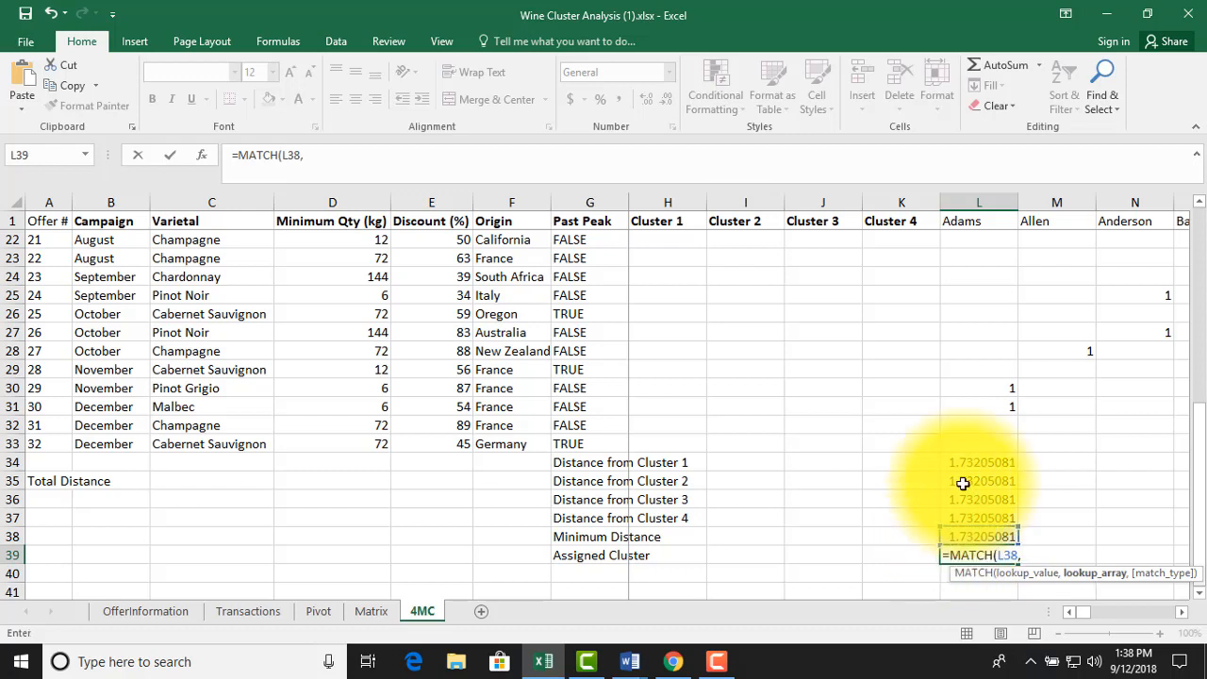
left_click(965, 464)
left_click_drag(965, 464, 966, 513)
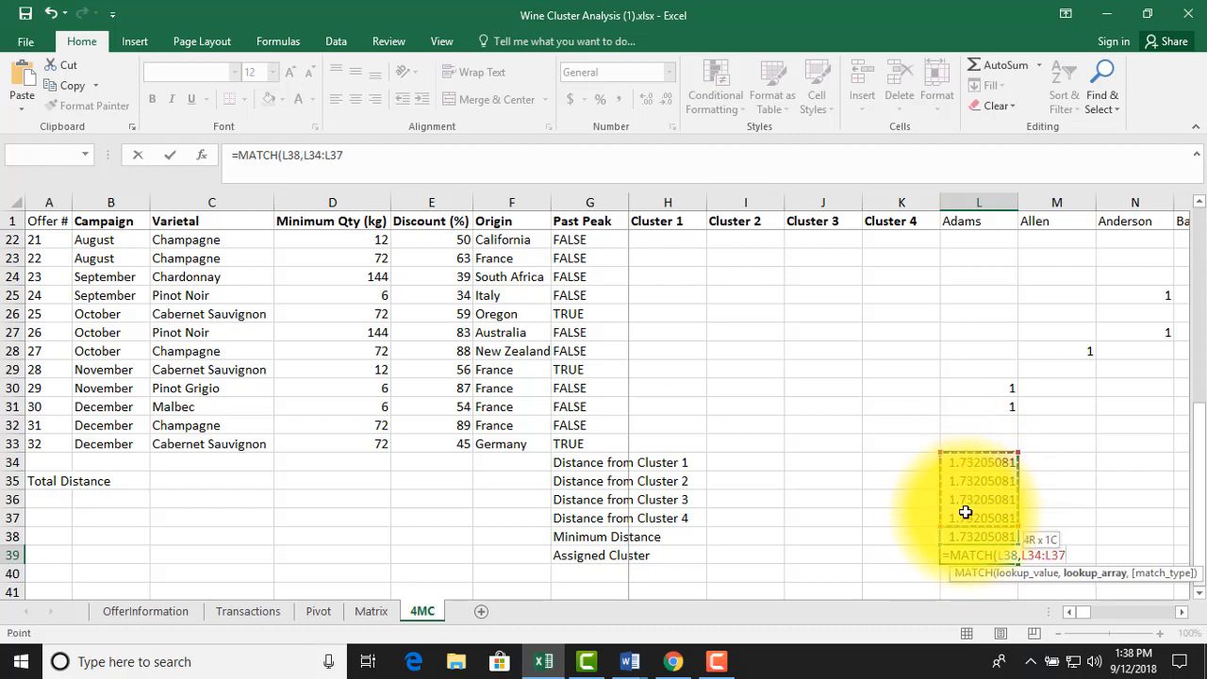
type(",0")
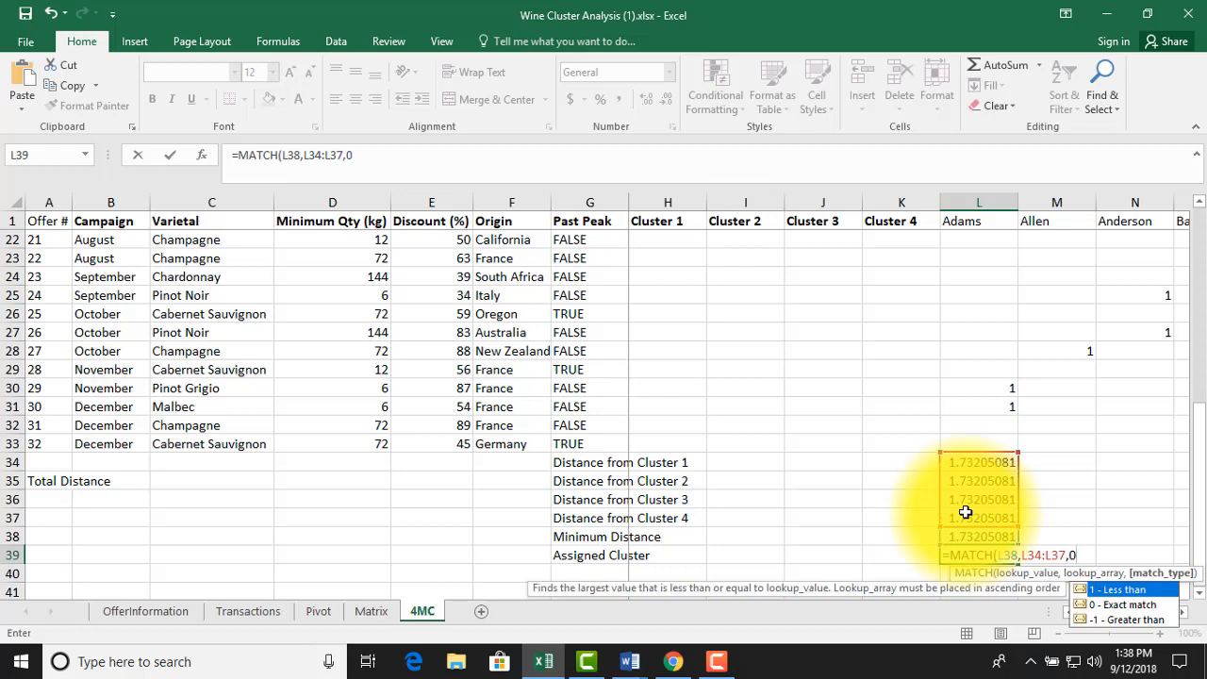
key("Return")
key("Up")
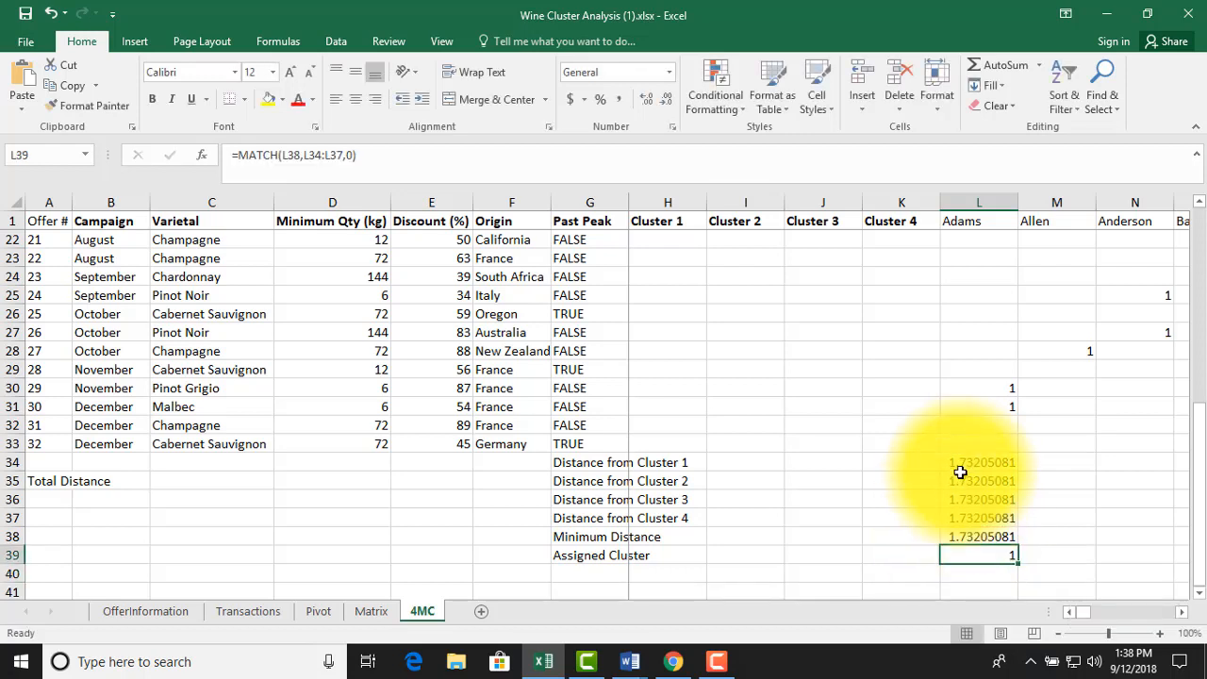
Review the first customer's distance, minimum distance and assigned cluster formulas in L34:L39
left_click(964, 535)
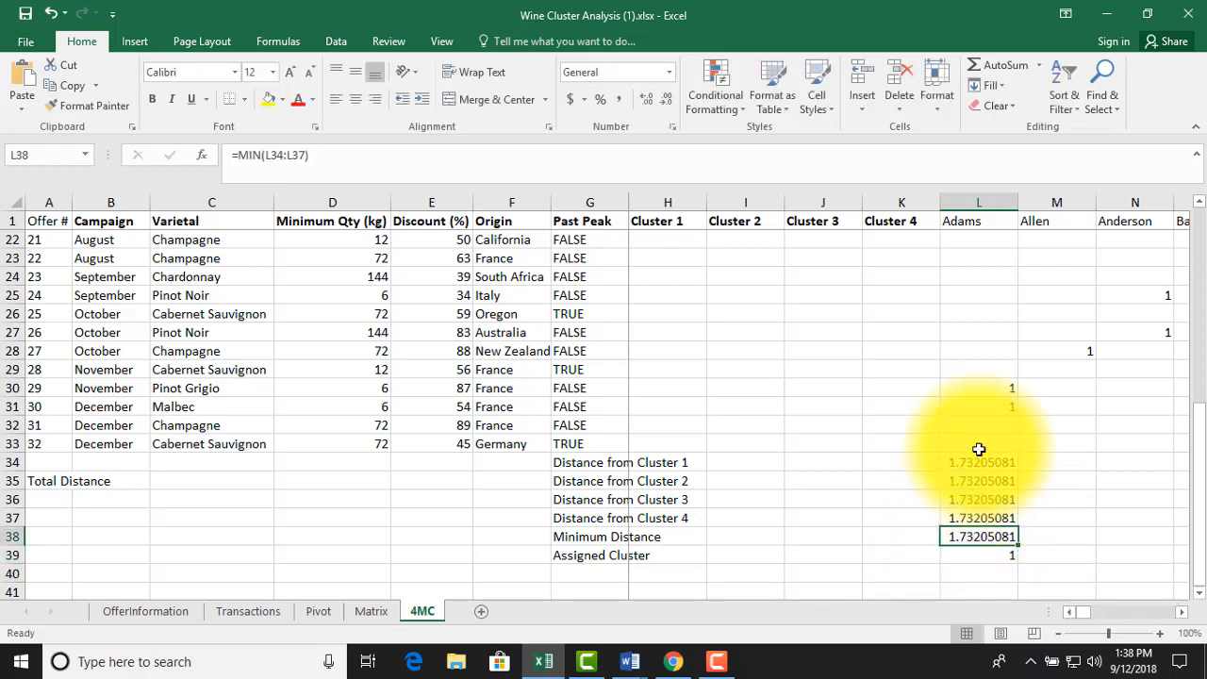
left_click_drag(978, 463, 977, 518)
left_click(970, 550)
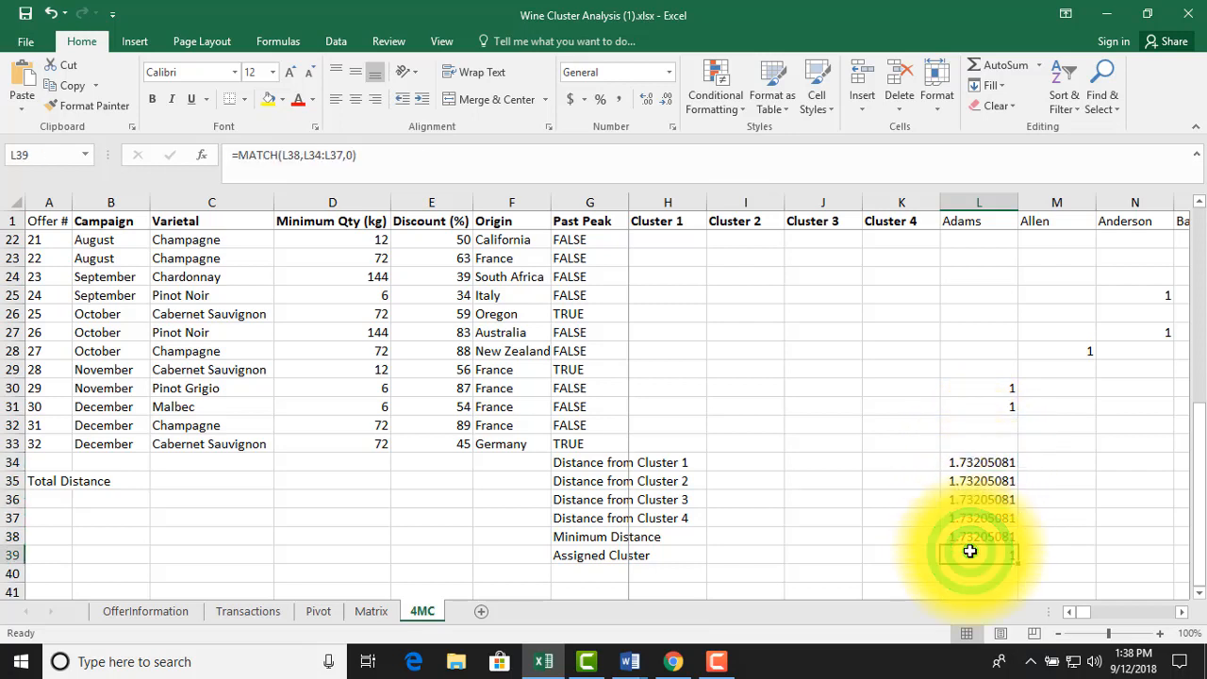
key("Up")
key("Up")
key("Up")
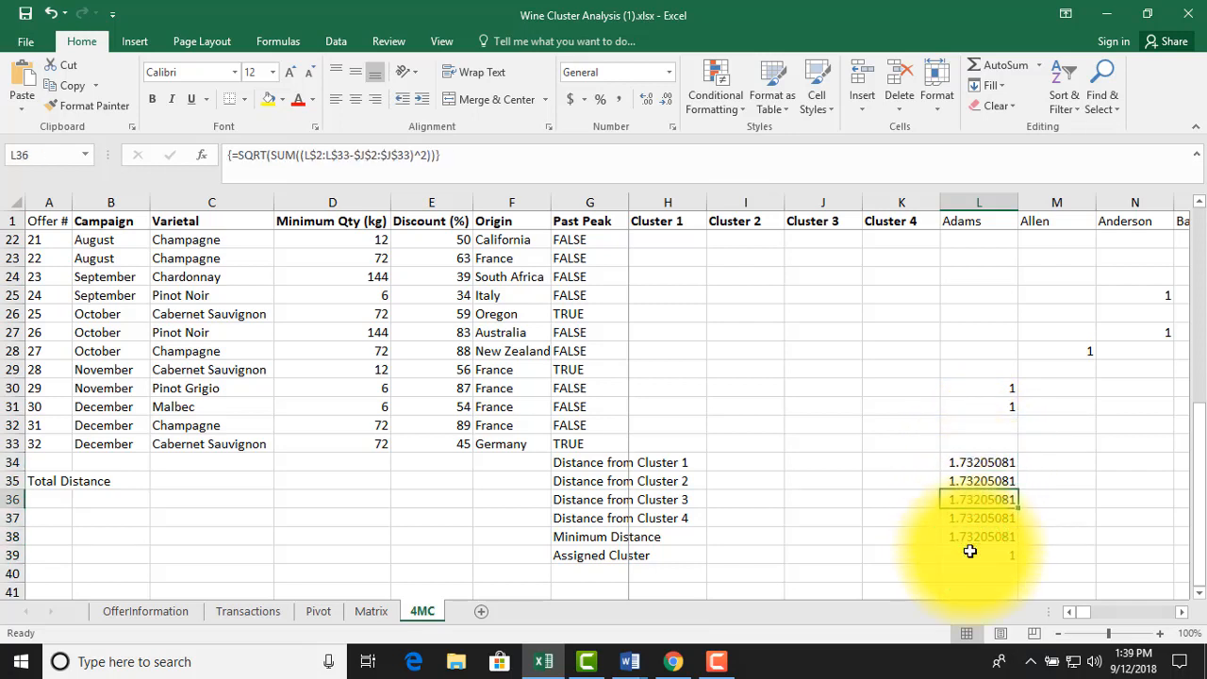
key("Down")
key("Down")
key("Down")
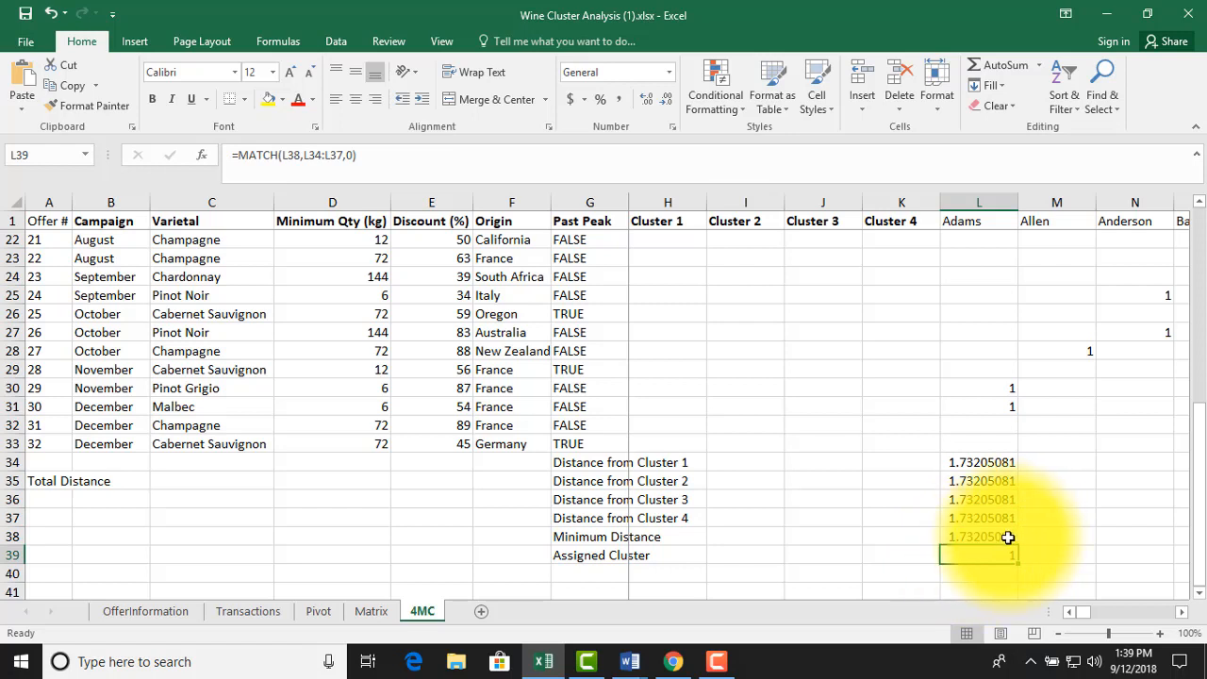
Fill the formulas in L34:L39 across the columns of all remaining customers
left_click(998, 464)
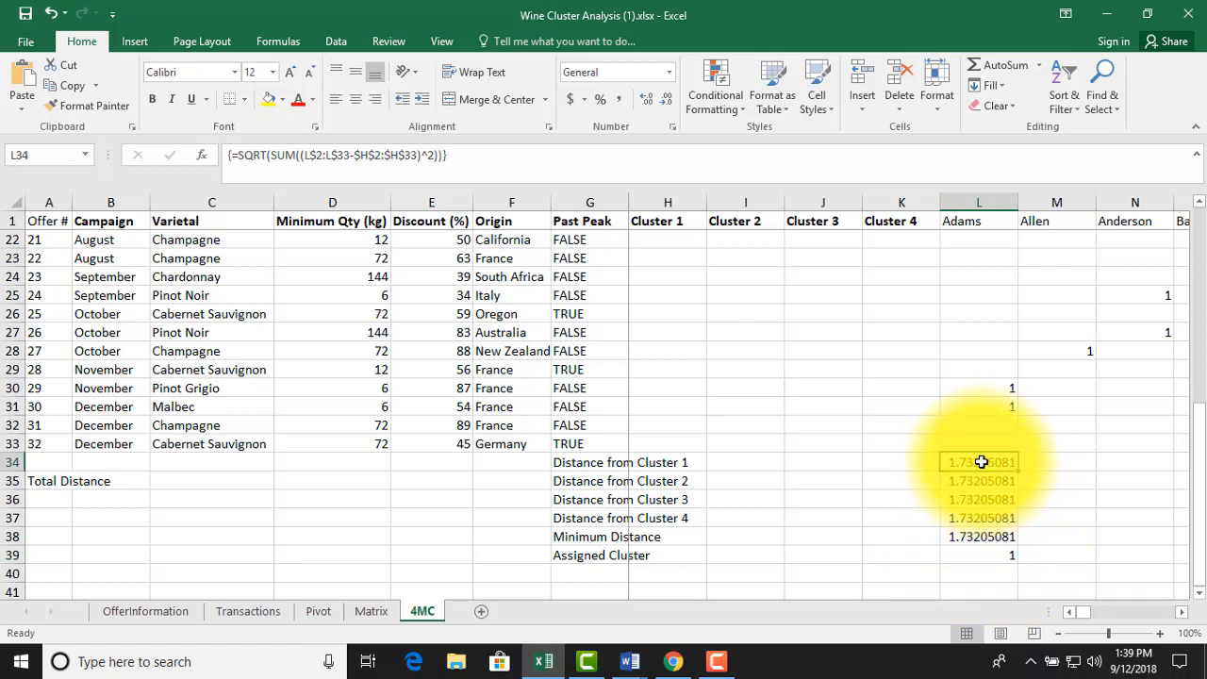
left_click_drag(986, 461, 1205, 574)
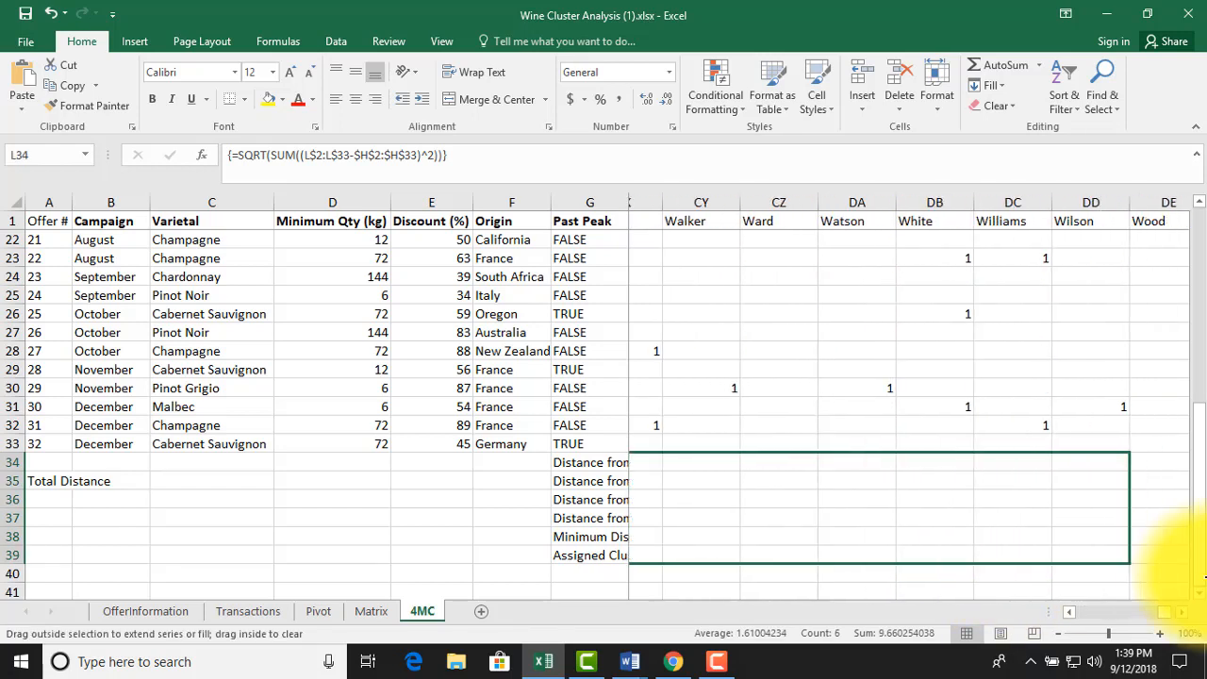
Enter =SUM(L38:DG38) in A36 to total all customers' minimum distances
left_click(54, 500)
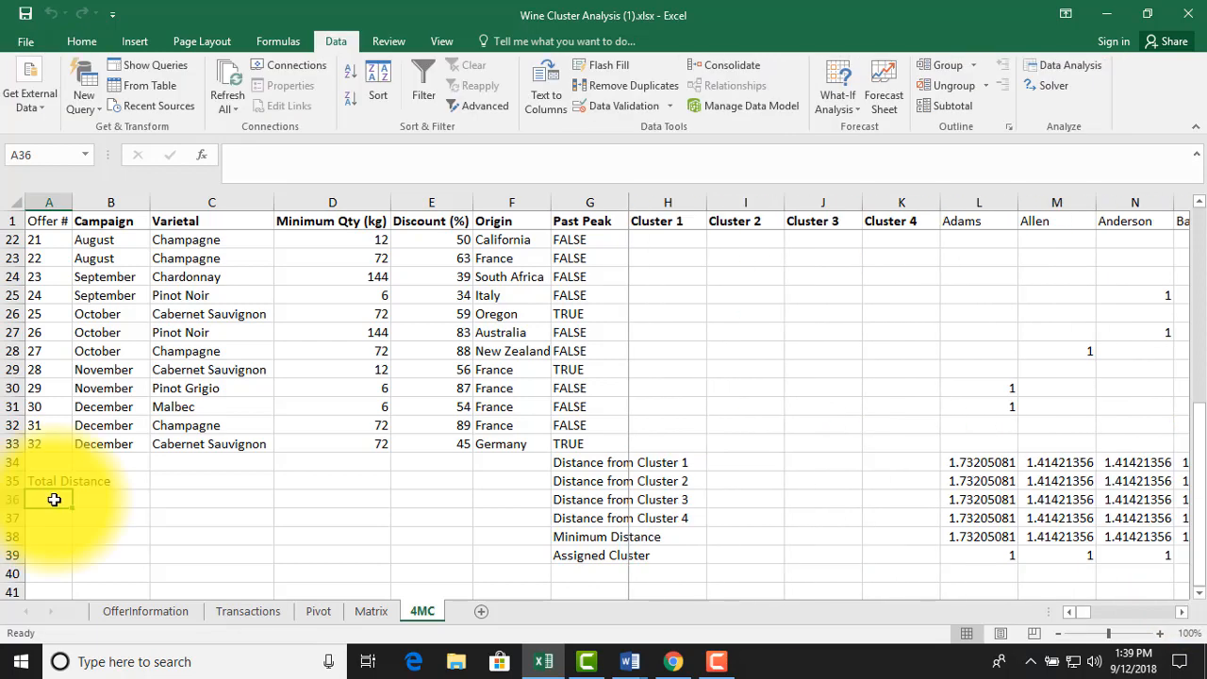
type("=s")
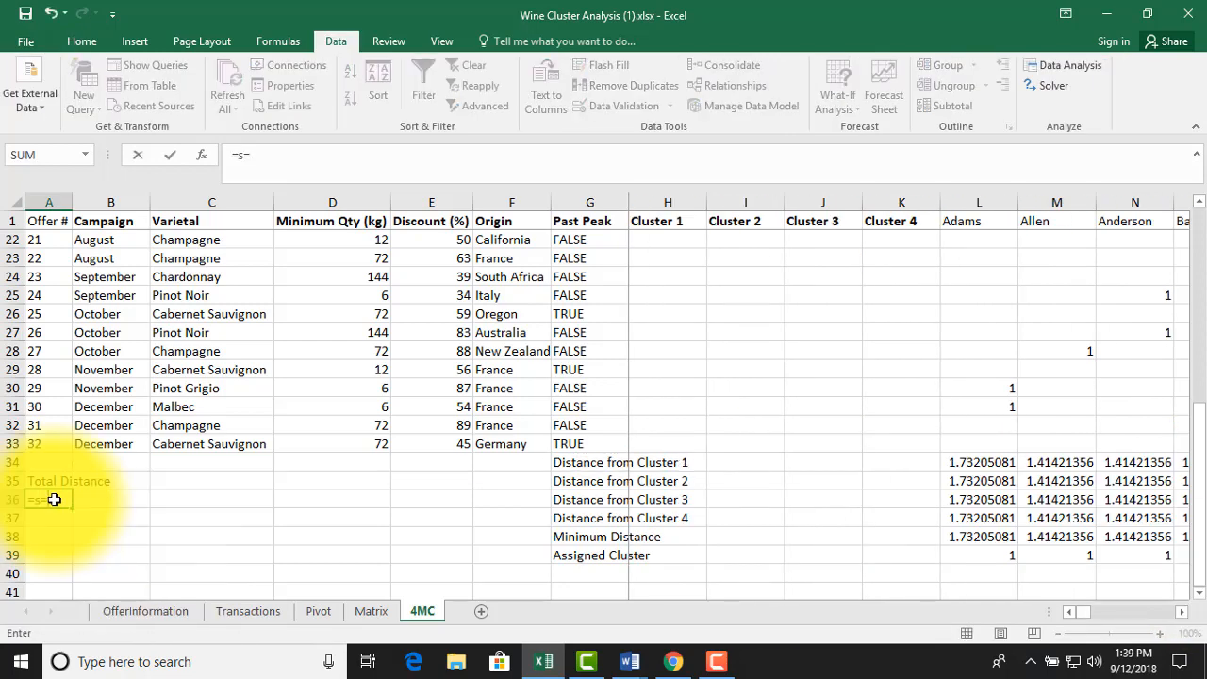
type("um(")
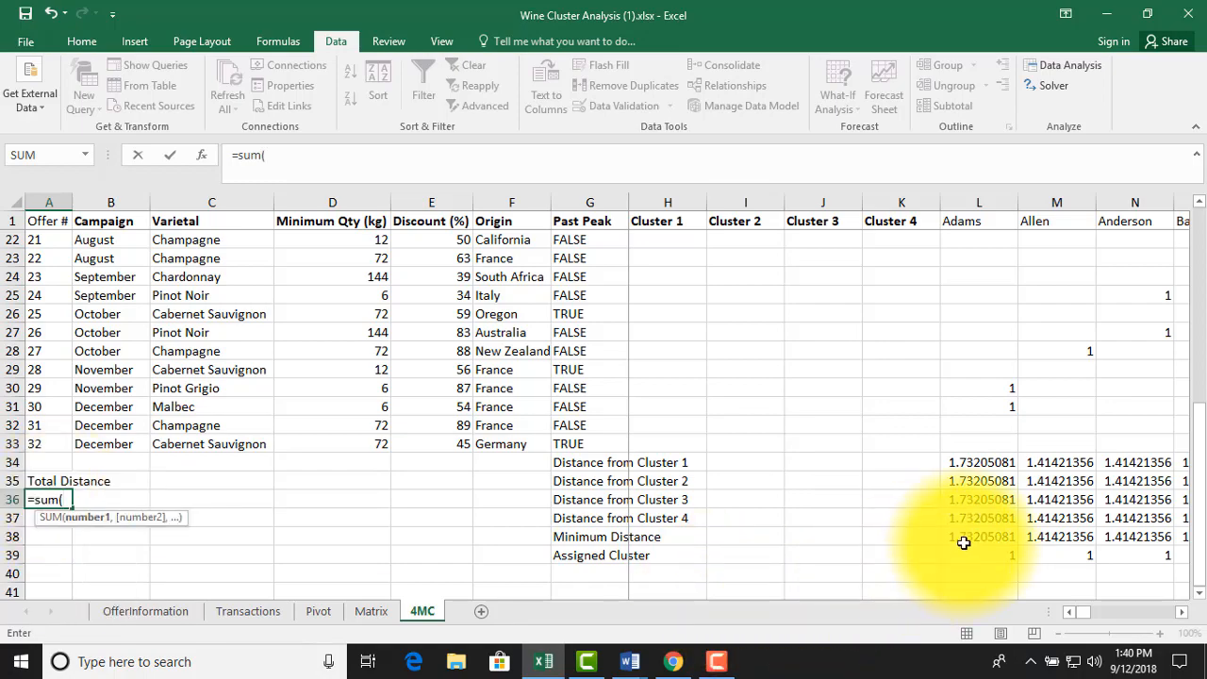
left_click_drag(963, 543, 966, 518)
left_click_drag(1204, 528, 901, 537)
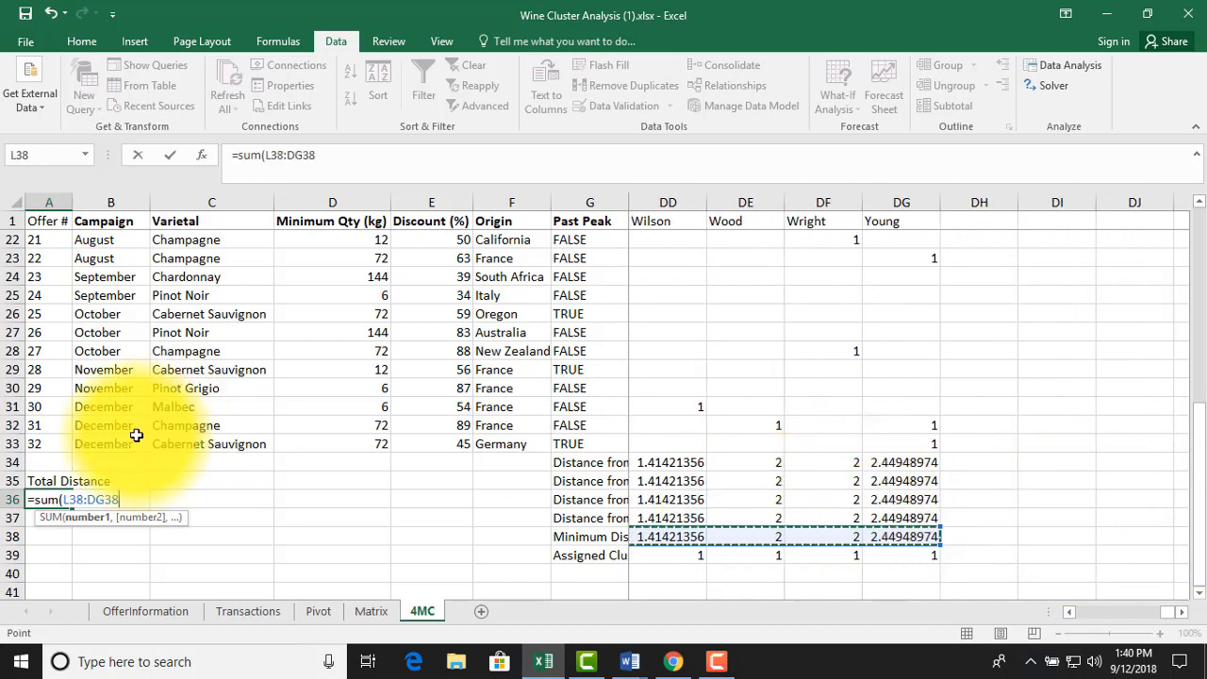
key("Return")
key("Up")
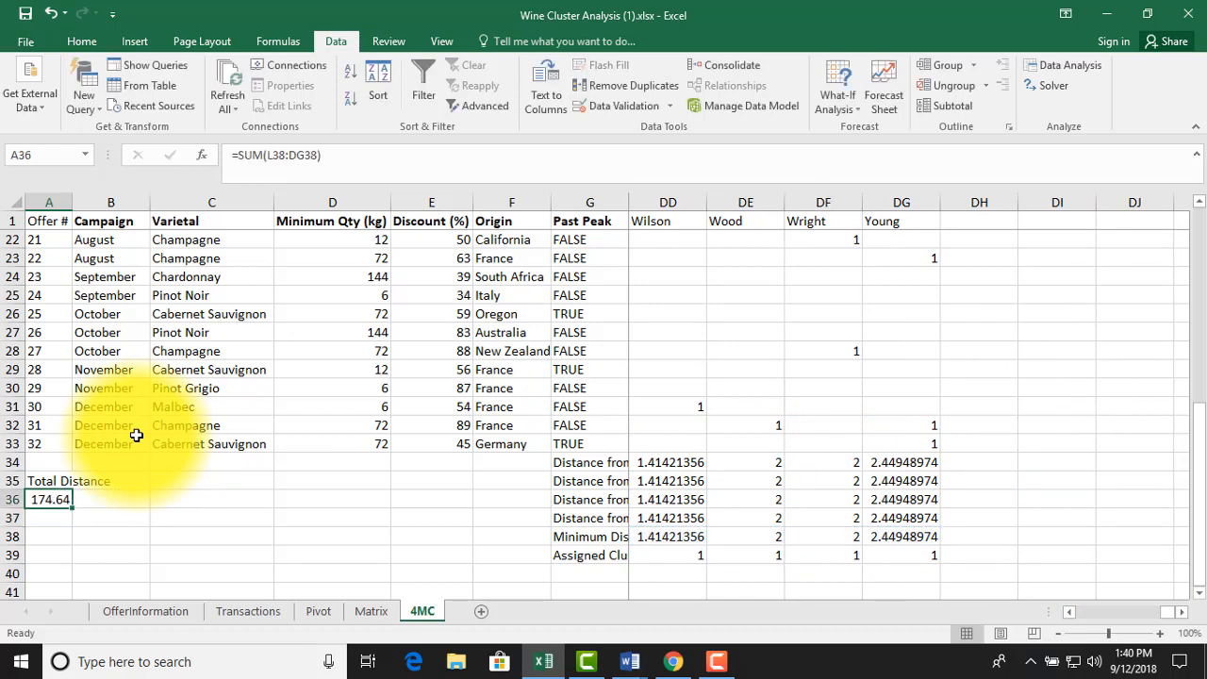
key("Right")
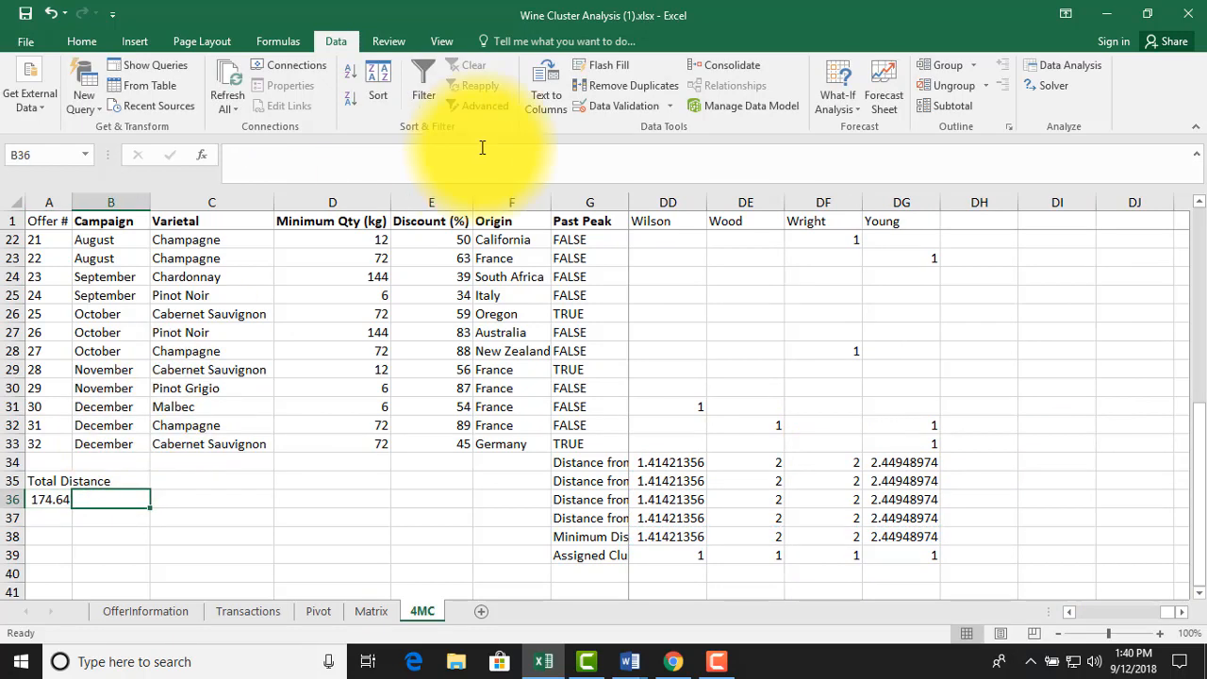
Set up Solver to minimize the total distance in $A$36 by changing the cluster cells $H$2:$K$33
left_click(1054, 85)
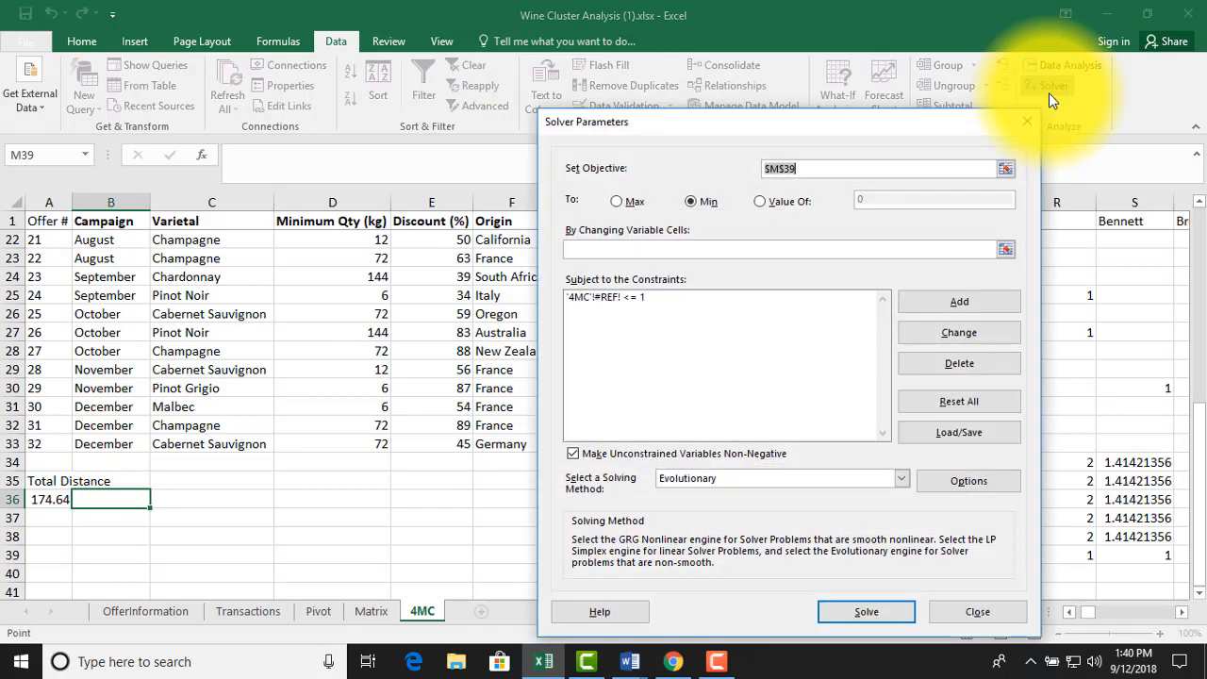
left_click(51, 497)
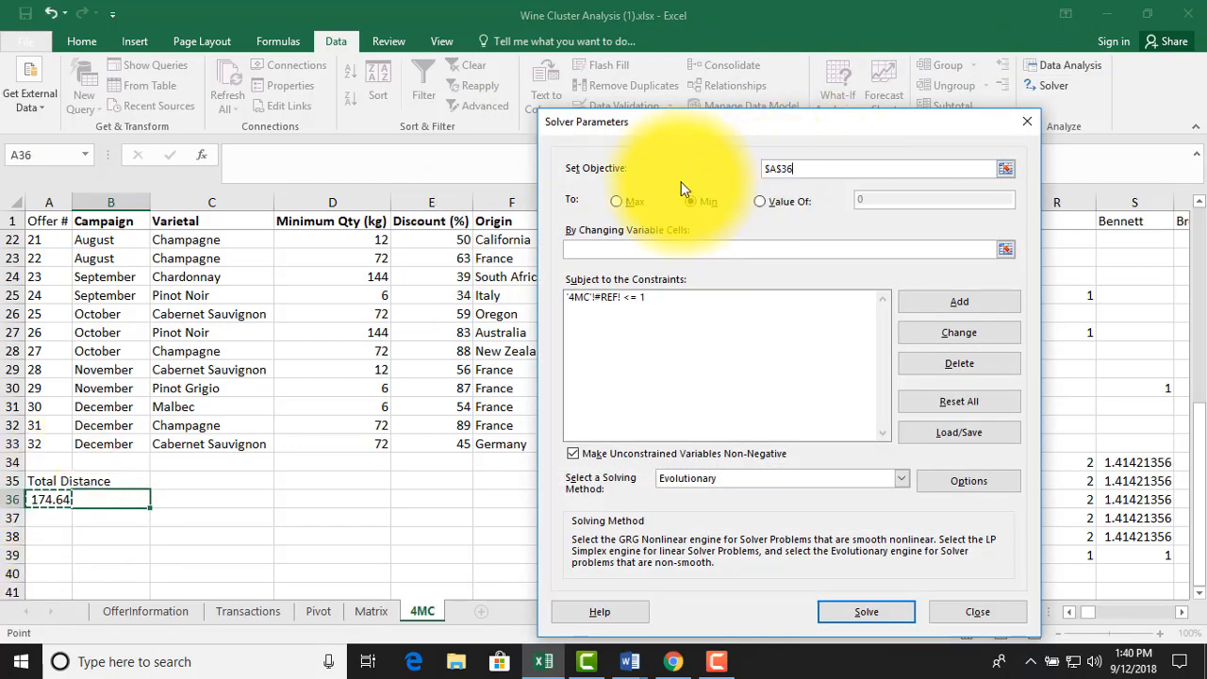
left_click(700, 205)
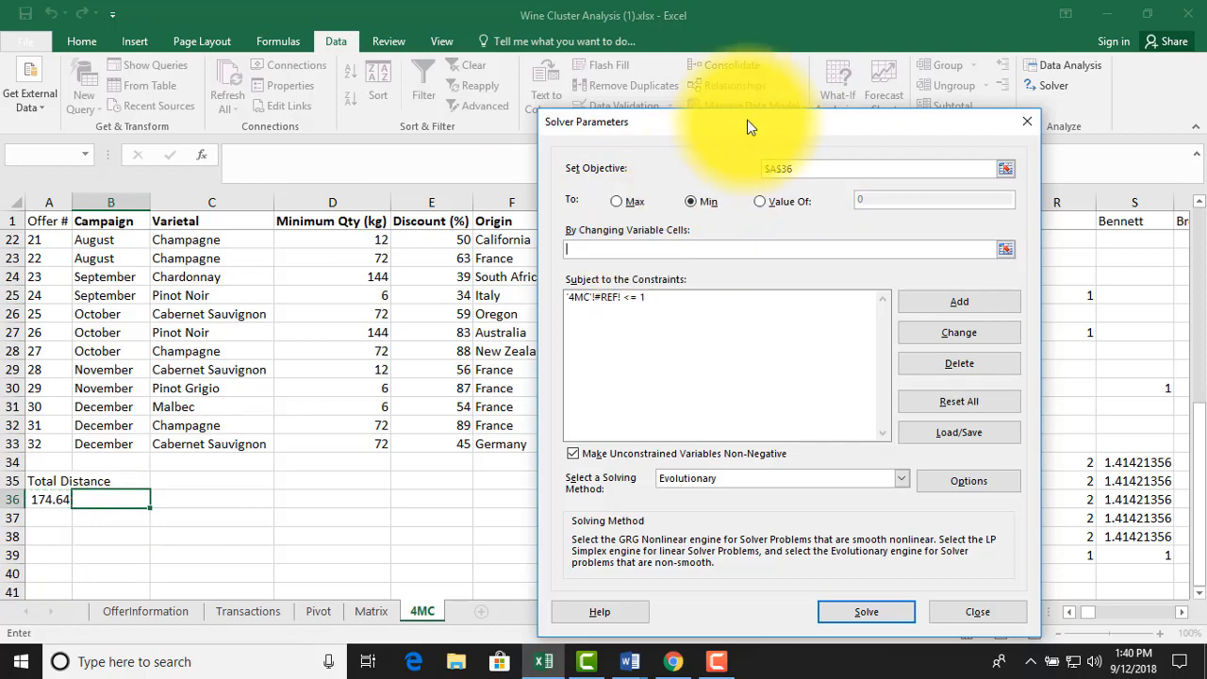
left_click_drag(745, 123, 251, 174)
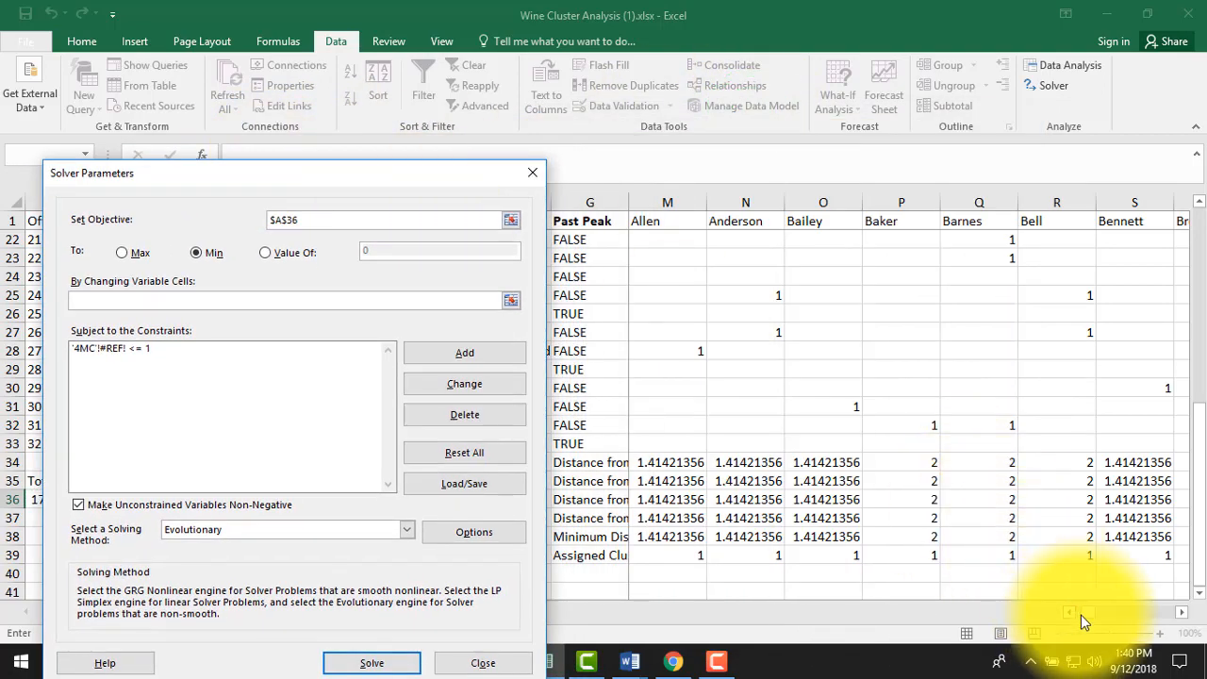
left_click_drag(1083, 613, 1077, 614)
left_click_drag(674, 444, 897, 232)
Delete the broken '4MC'!#REF! <= 1 constraint from the Solver model
left_click(269, 348)
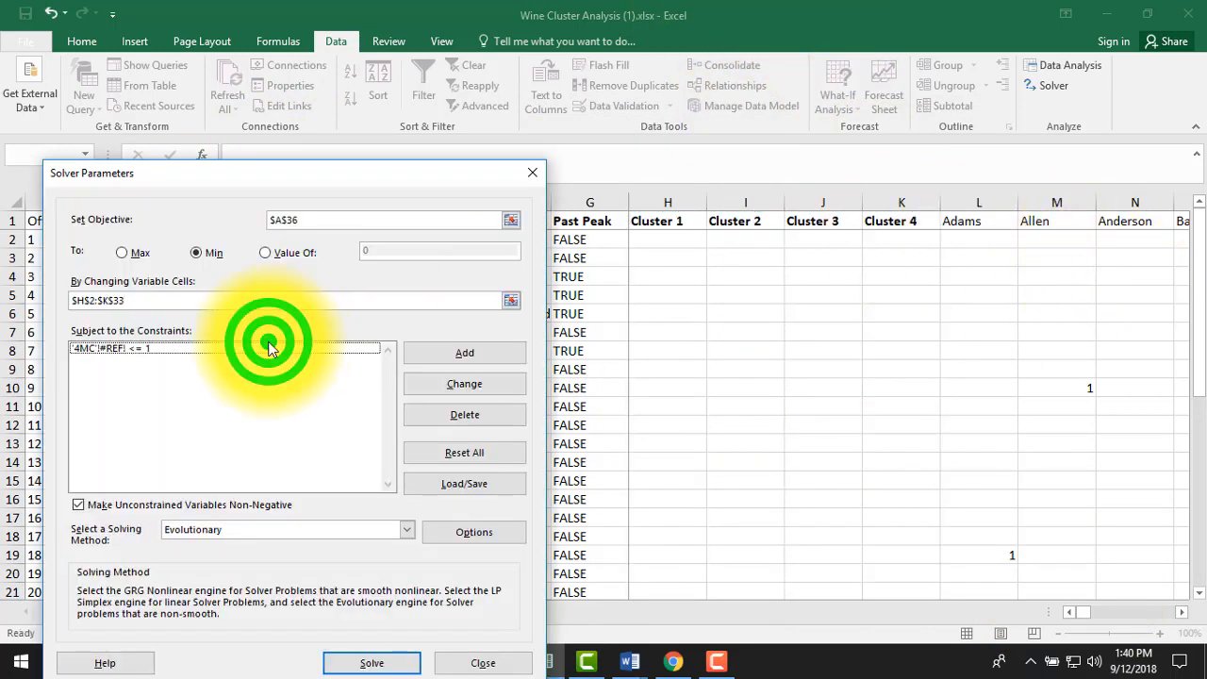
left_click(420, 382)
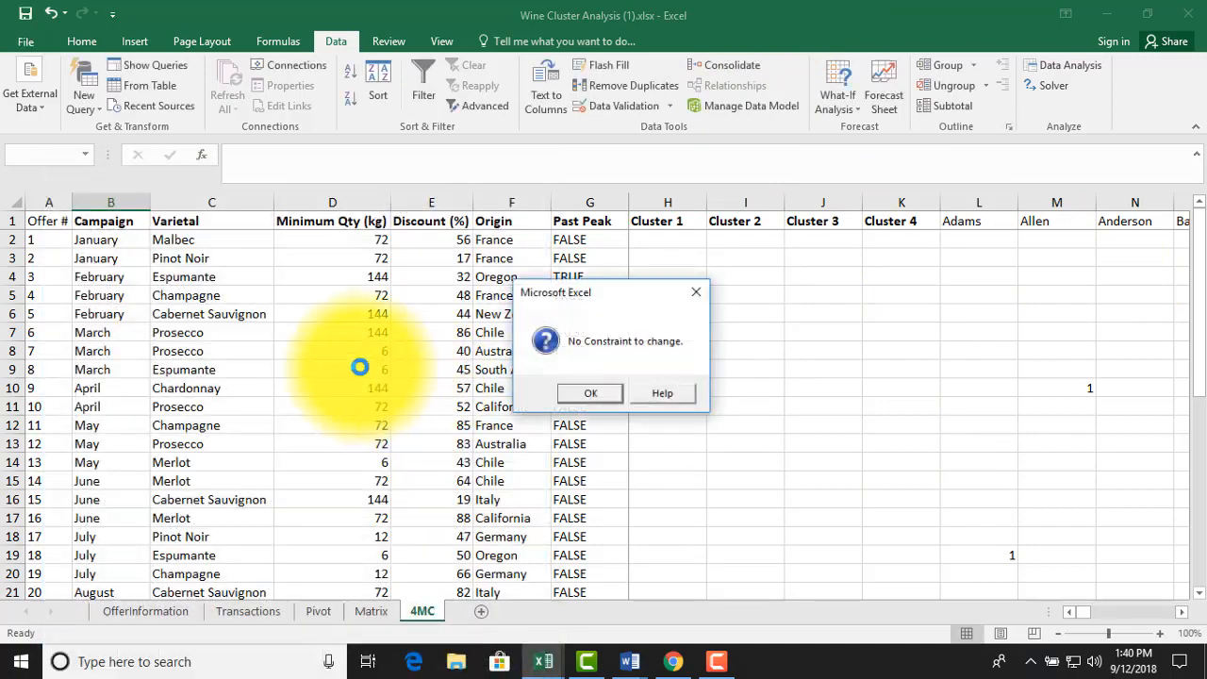
left_click(590, 409)
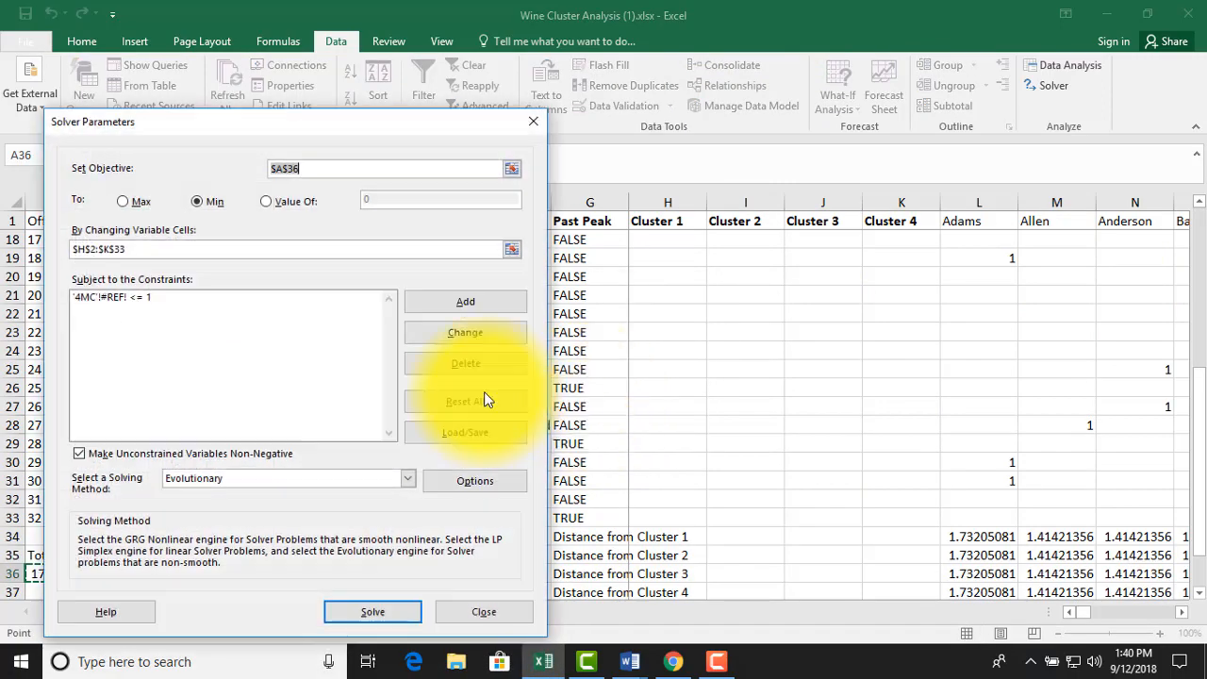
left_click(231, 304)
left_click(449, 360)
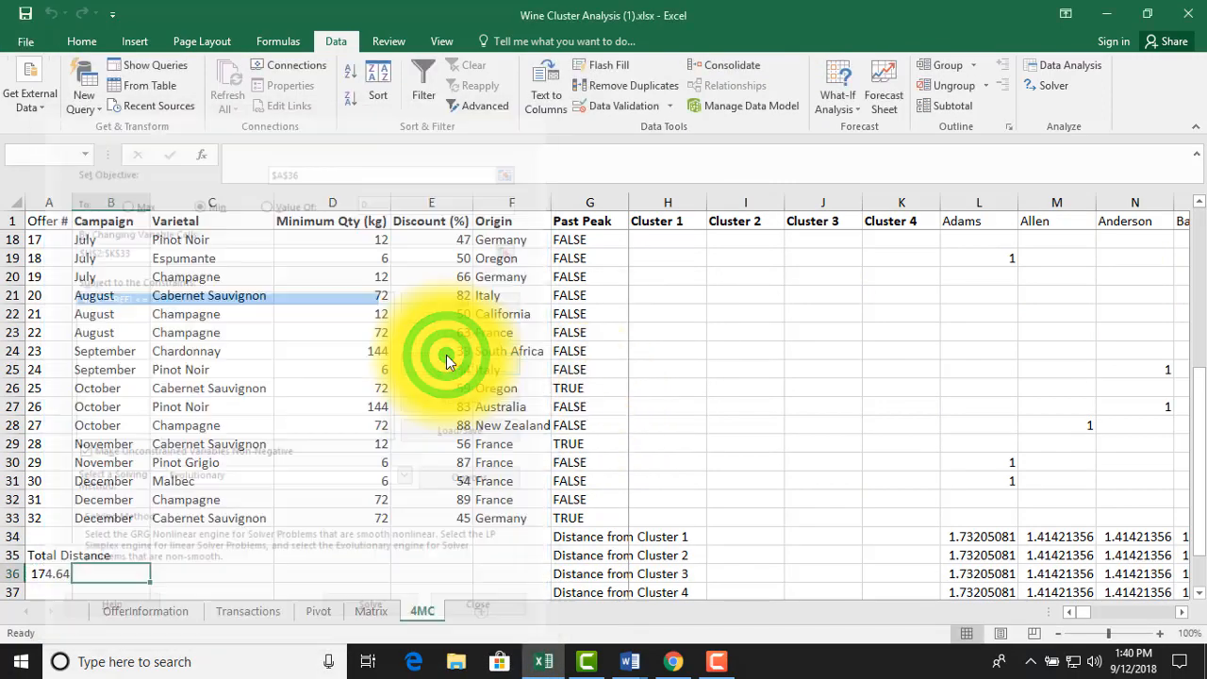
Add a Solver constraint limiting the cluster cells $H$2:$K$33 to <= 1
left_click(421, 298)
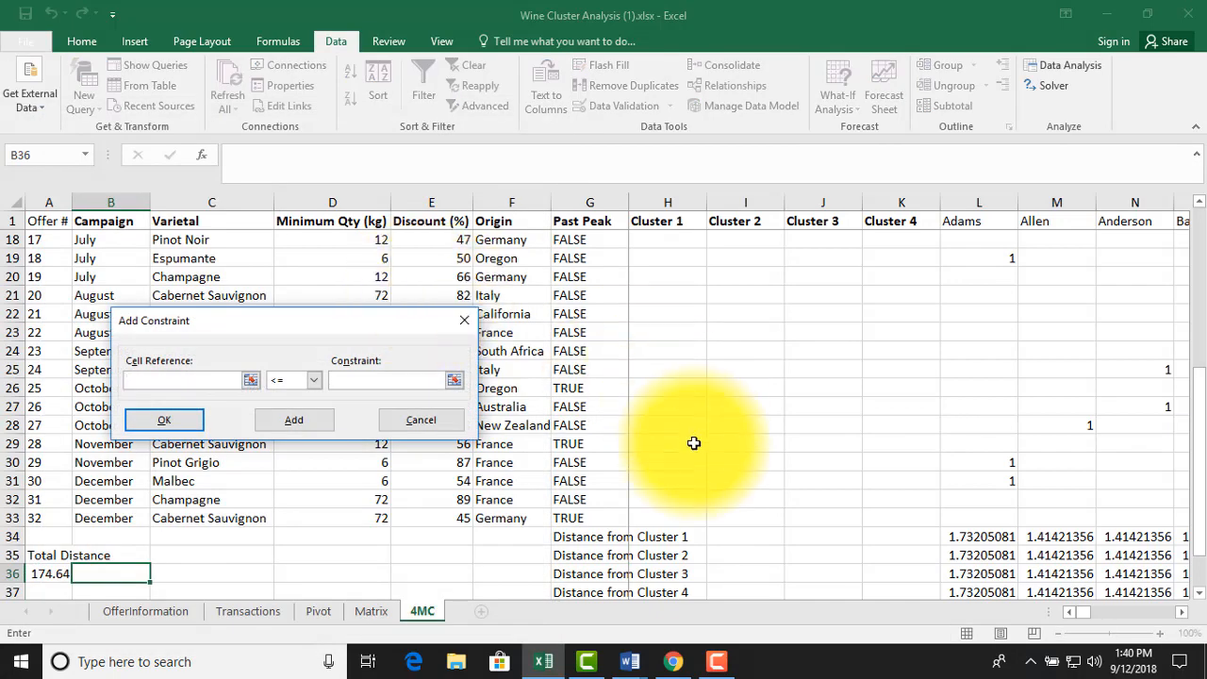
left_click_drag(664, 522, 902, 245)
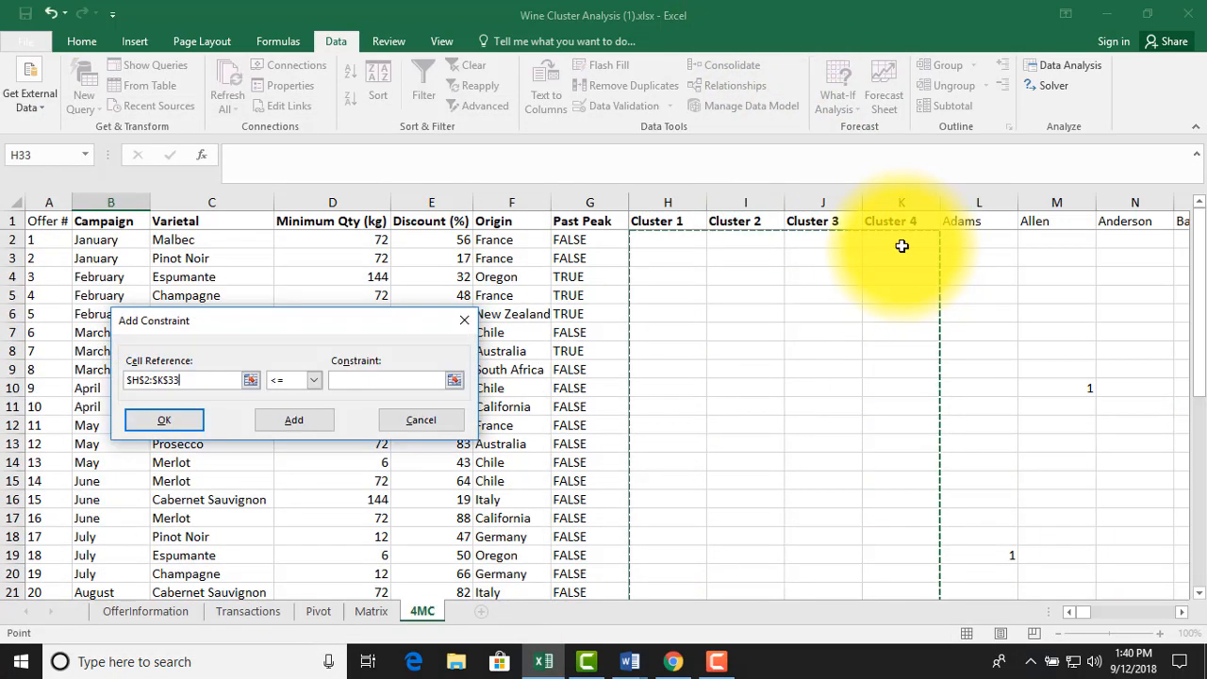
left_click(388, 381)
type("1")
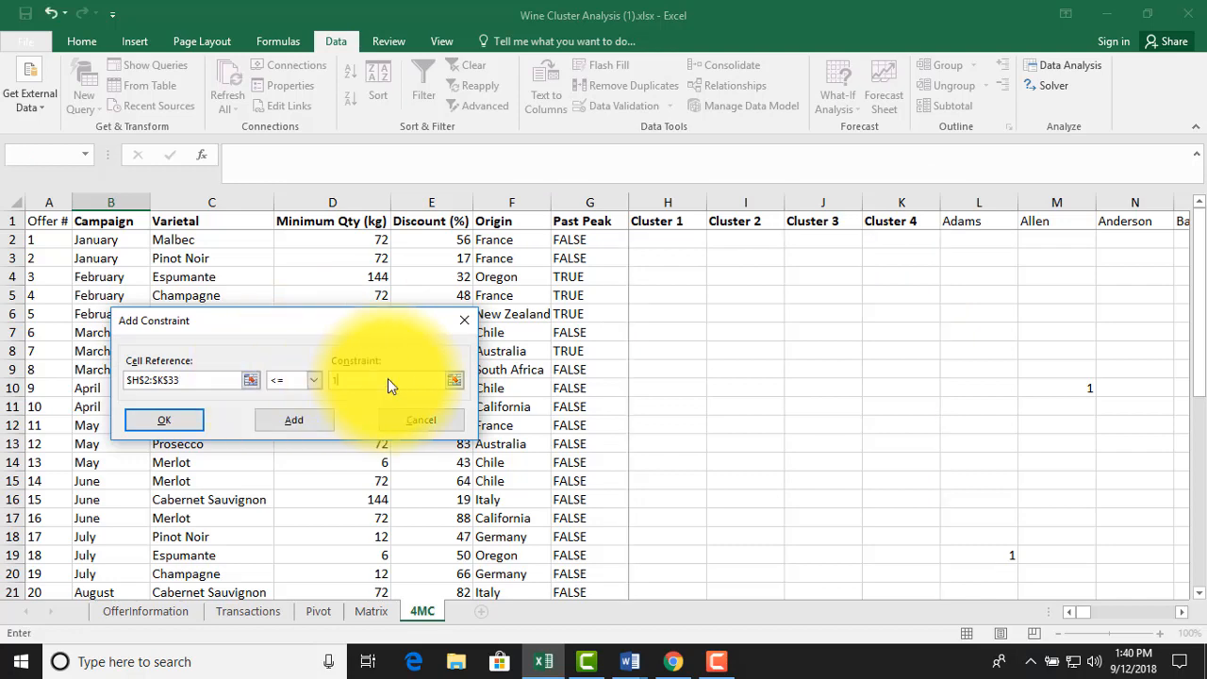
left_click(326, 419)
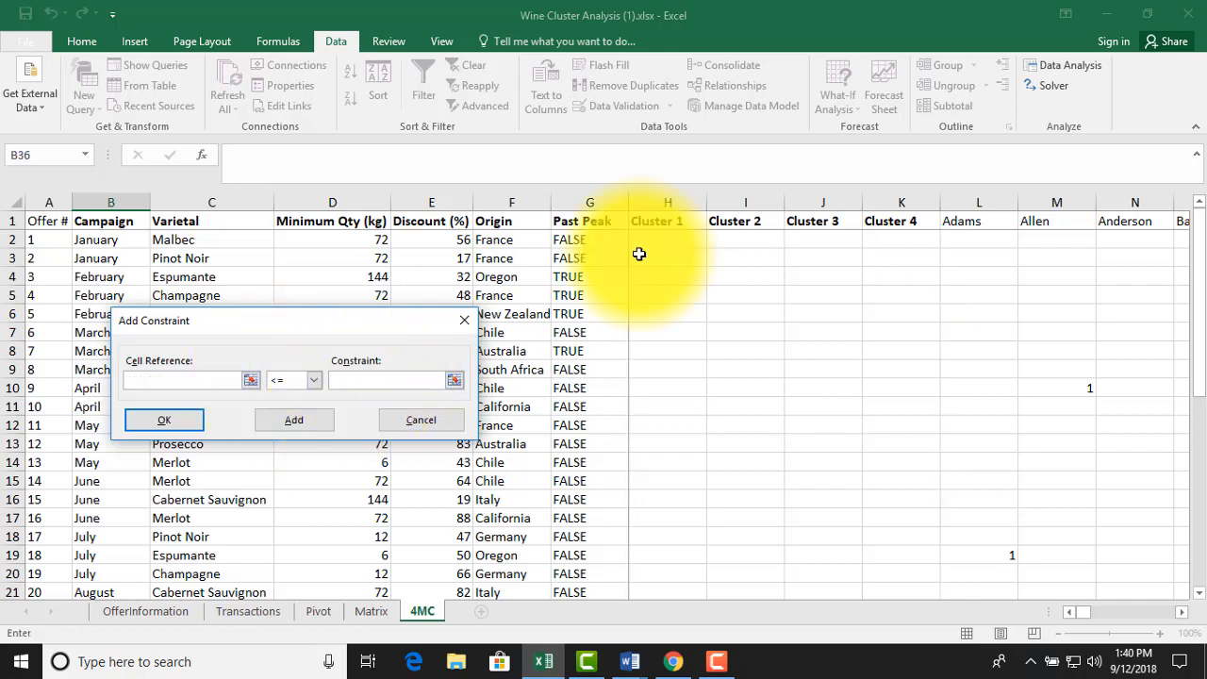
Add a second Solver constraint requiring the cluster cells $H$2:$K$33 to be >= 0
left_click_drag(667, 242, 878, 465)
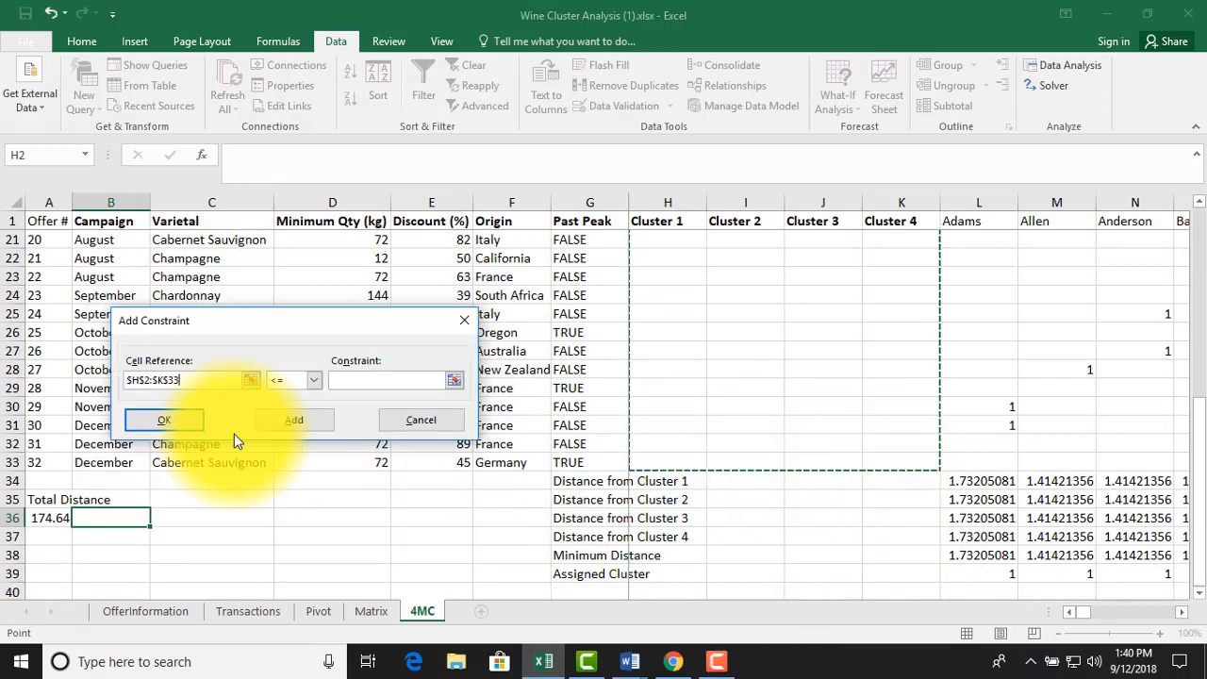
left_click(311, 379)
left_click(288, 422)
left_click(337, 387)
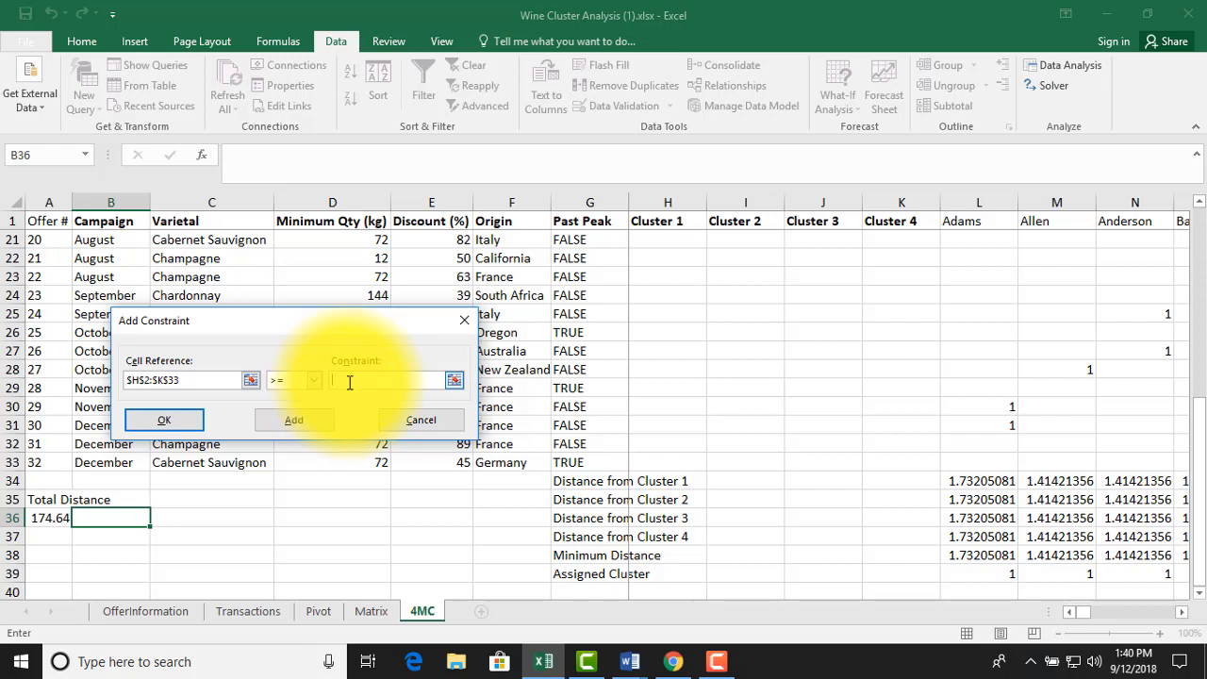
type("0")
left_click(162, 412)
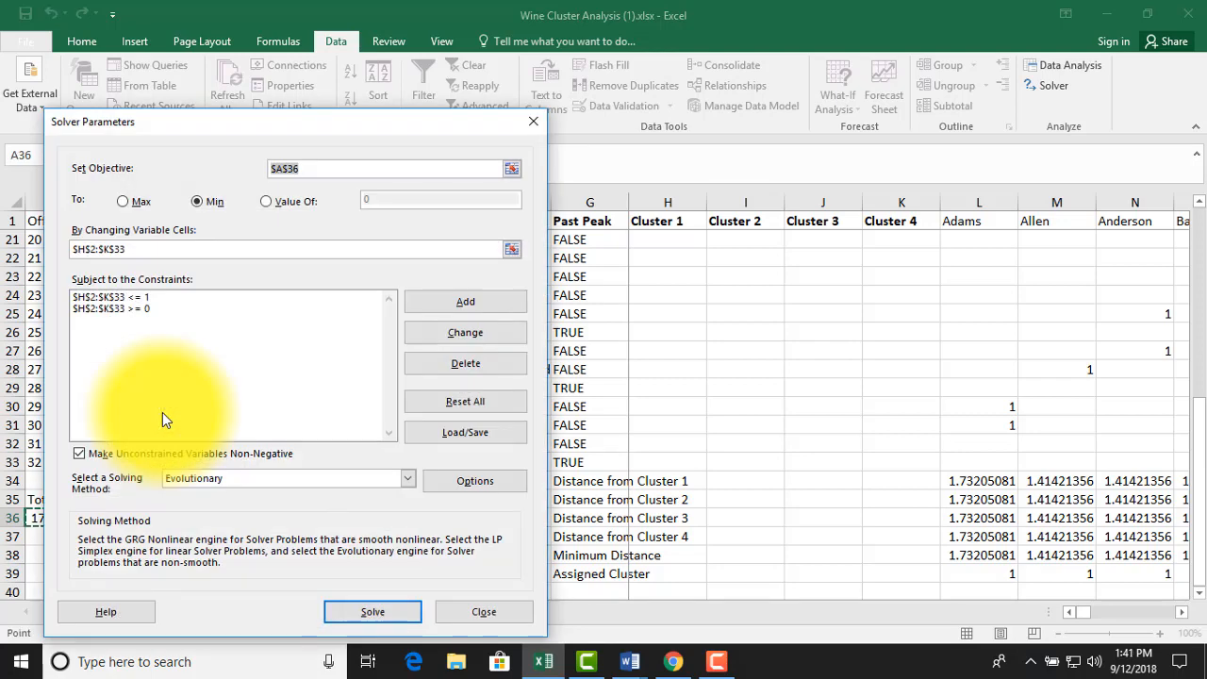
Check the Evolutionary options in Solver, including mutation rate, population size and maximum time without improvement
left_click(445, 480)
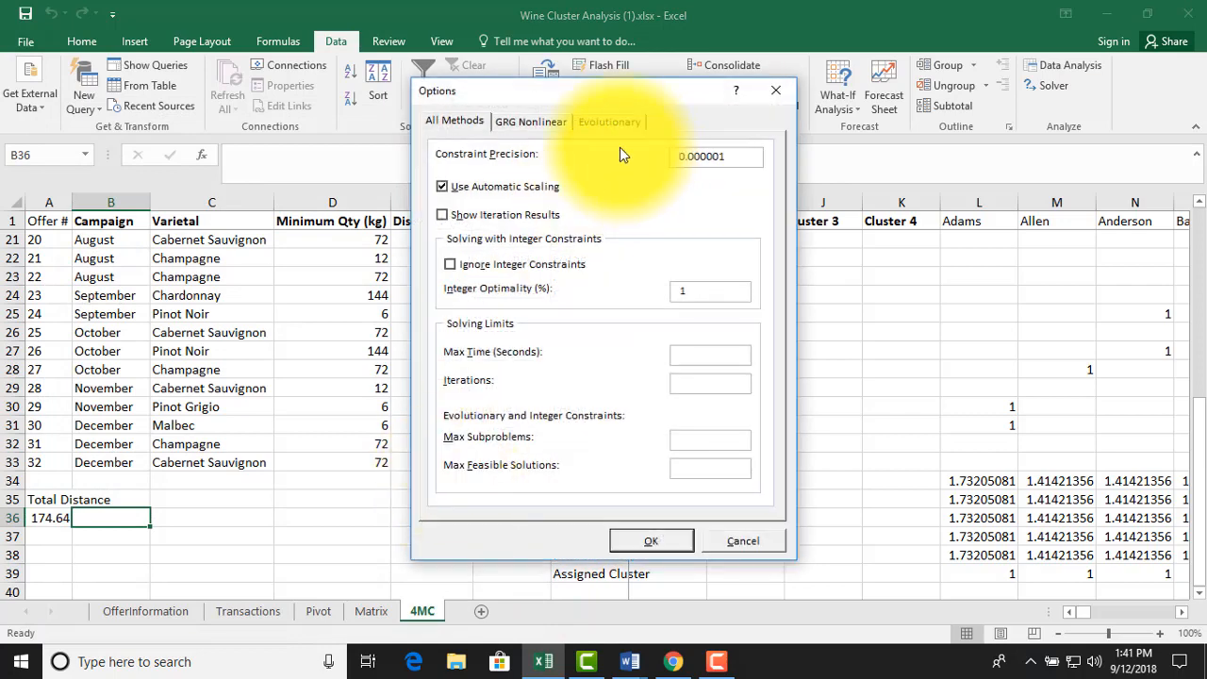
left_click(608, 123)
left_click(710, 188)
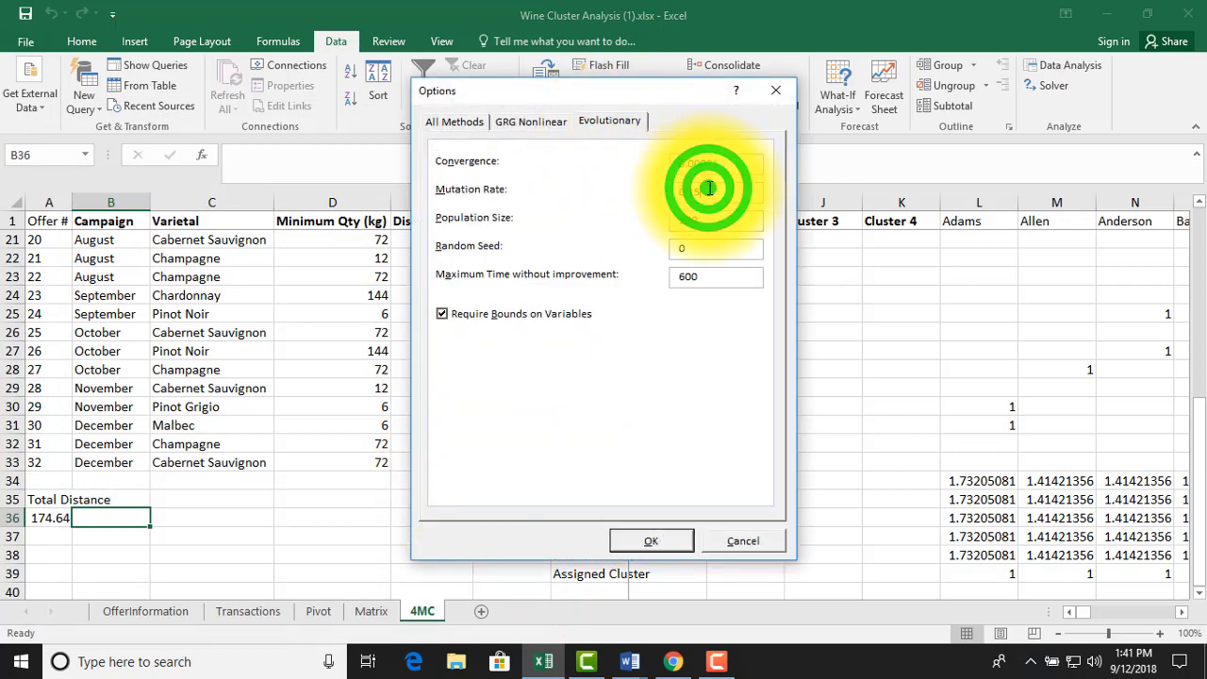
left_click(704, 217)
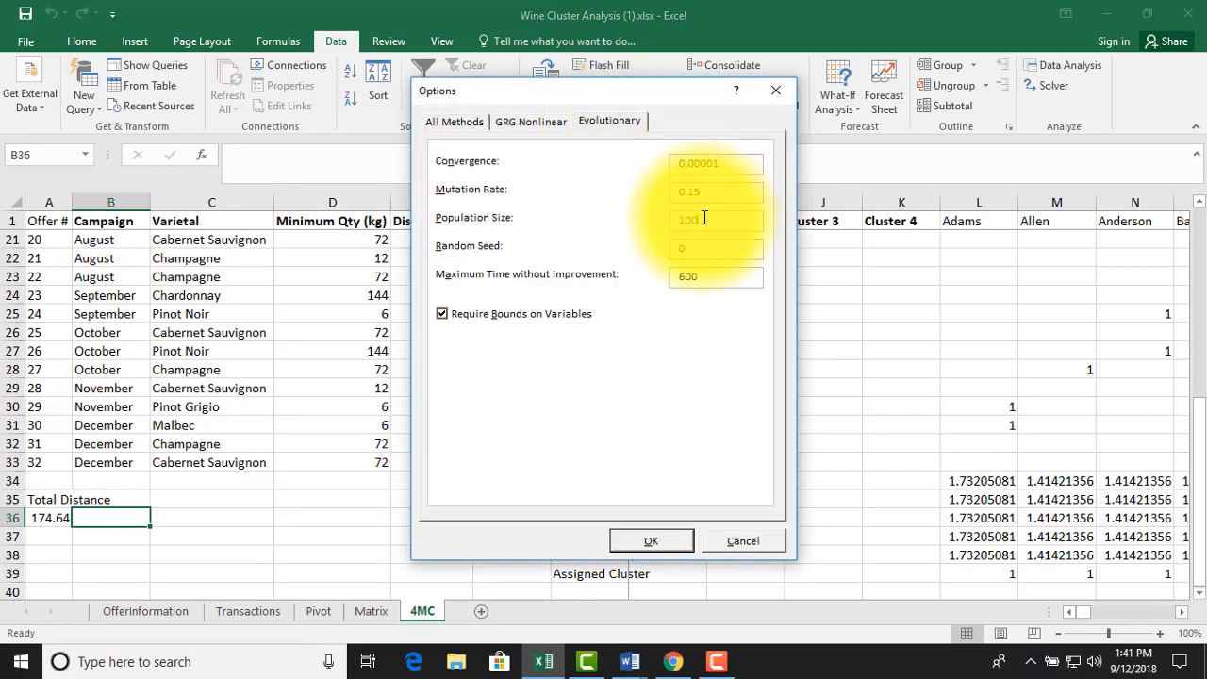
left_click(708, 274)
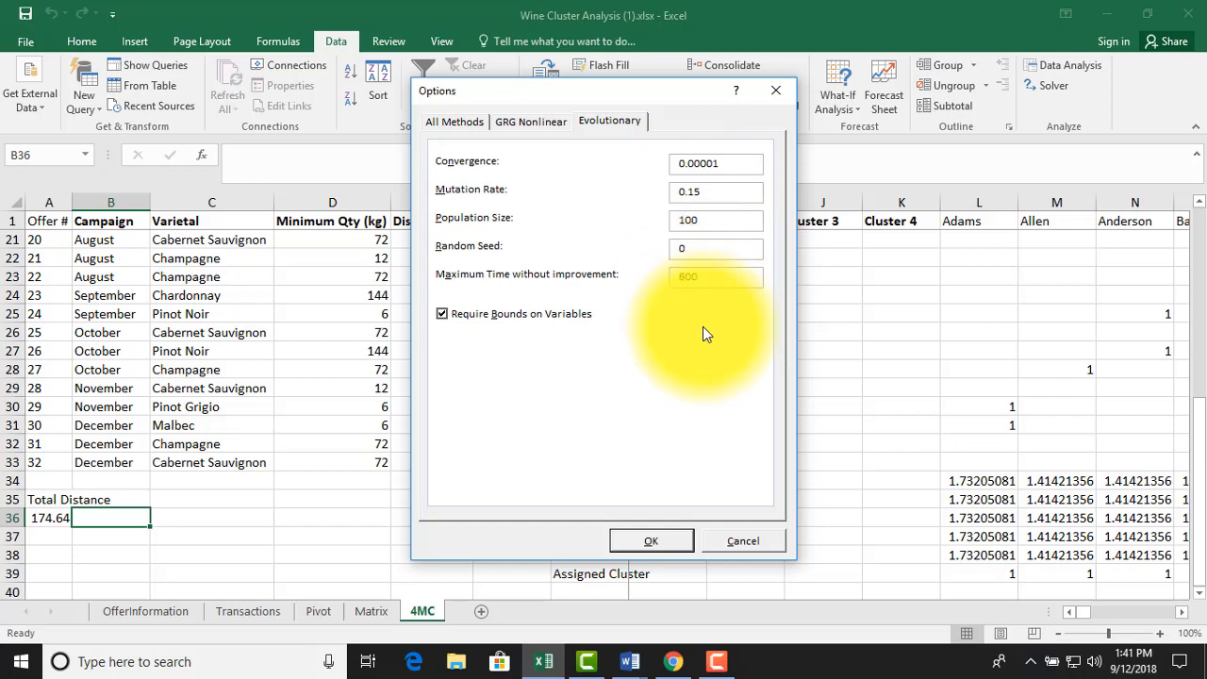
left_click(650, 534)
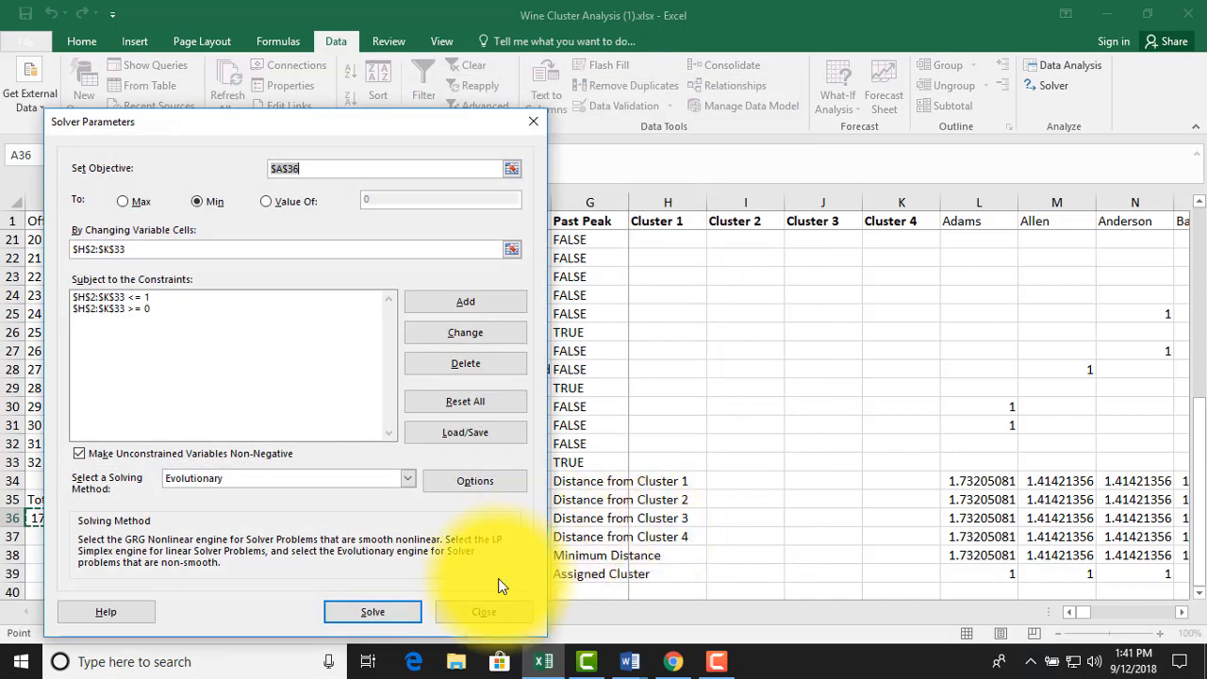
Close and reopen Solver, and run it with the Evolutionary method
left_click(473, 608)
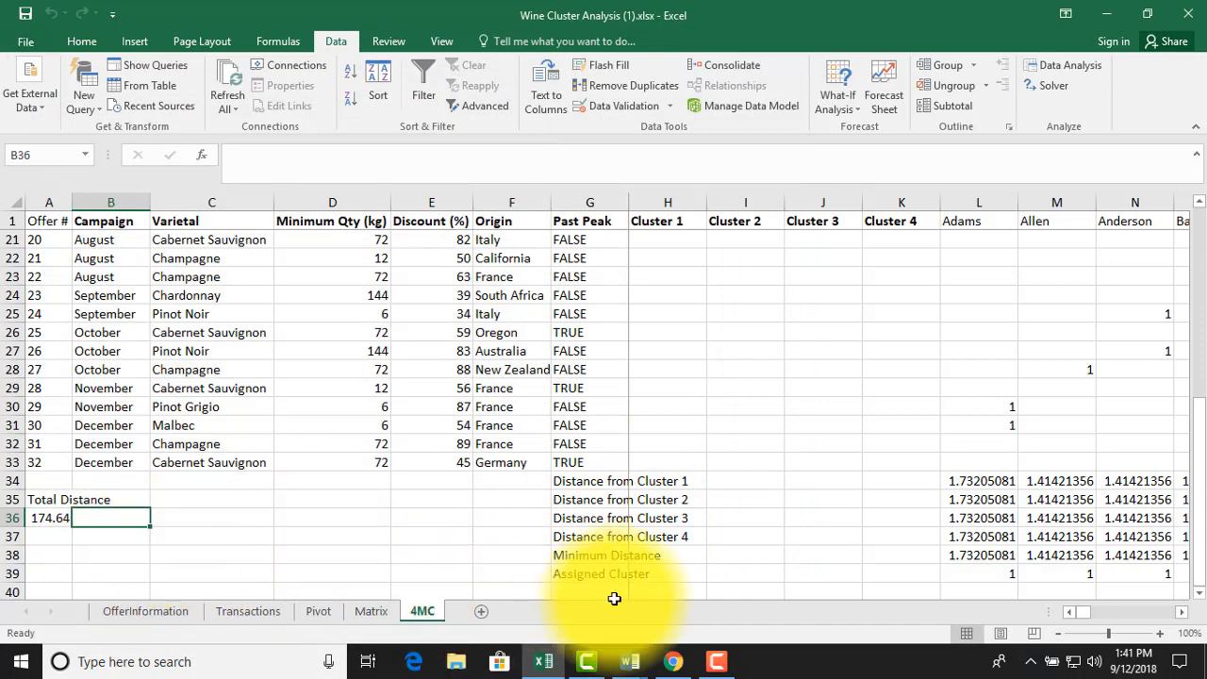
left_click(1033, 89)
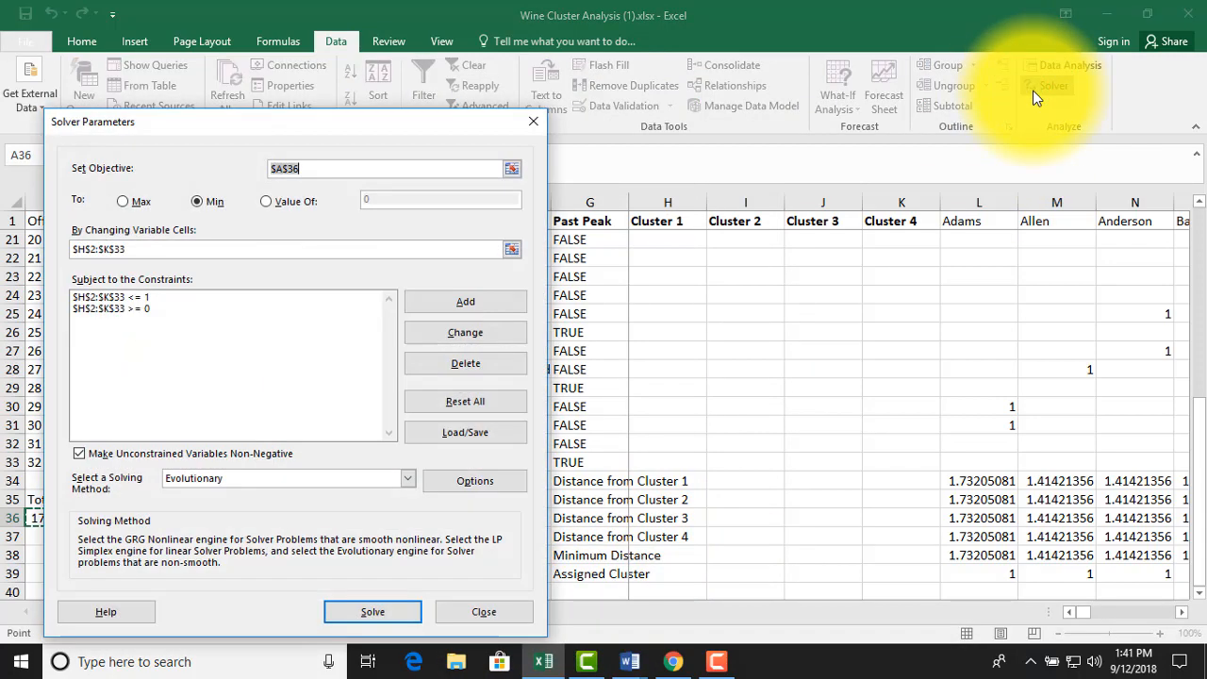
left_click(365, 609)
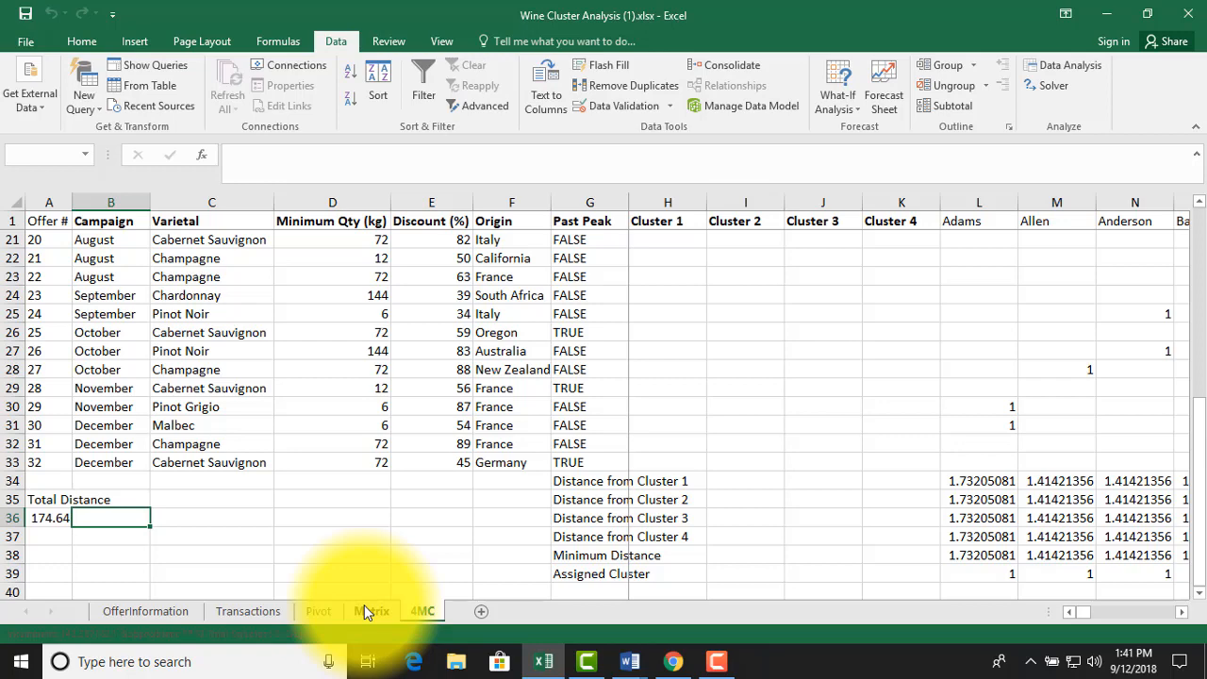
left_click(717, 661)
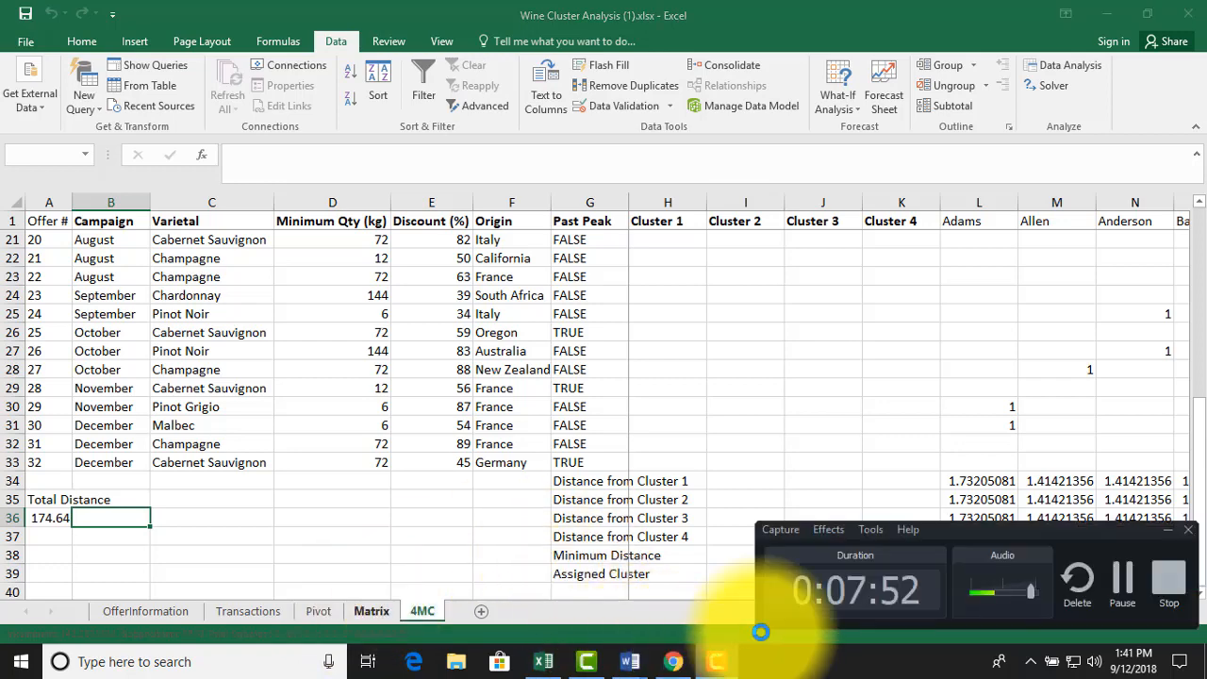
left_click(1099, 577)
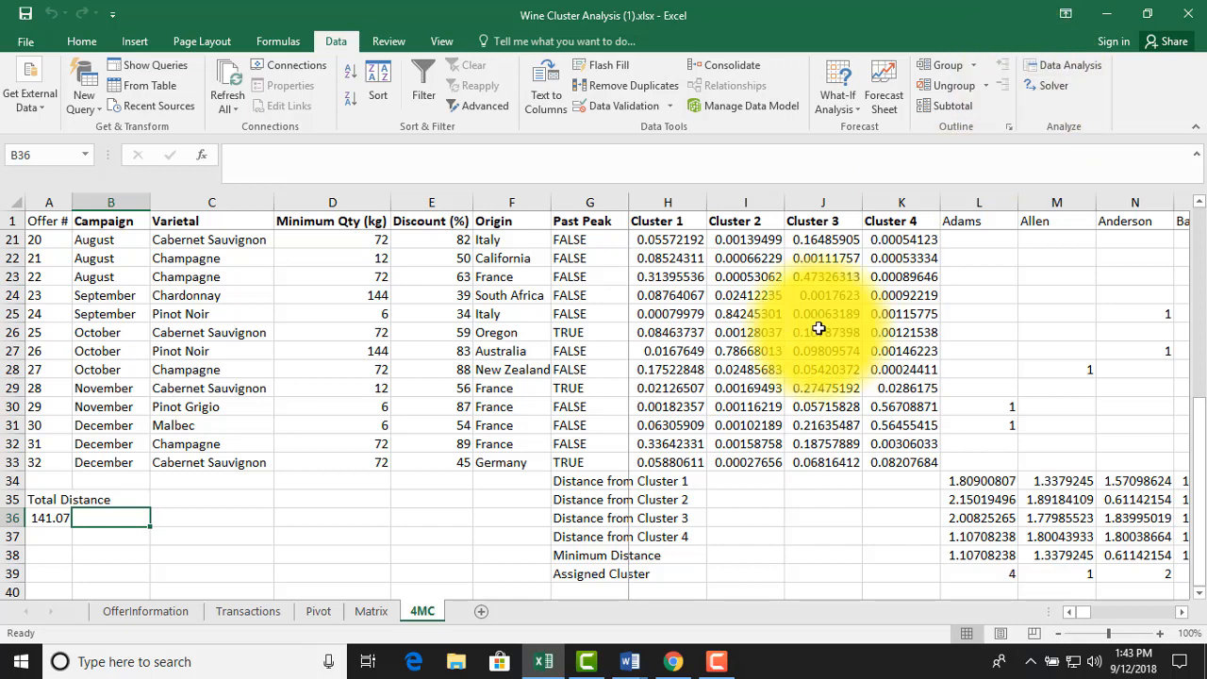
Examine the solved cluster distances, minimum distances and assigned clusters in rows 34 to 39
left_click(742, 483)
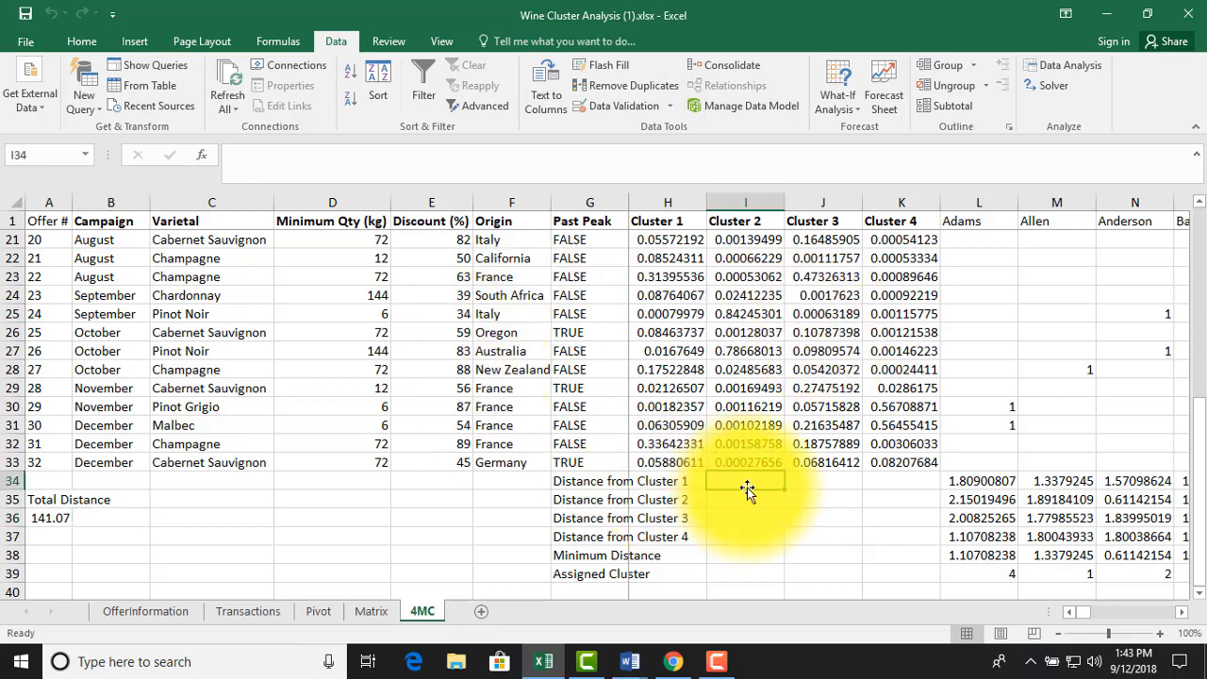
key("Down")
key("Down")
key("Down")
key("Right")
key("Right")
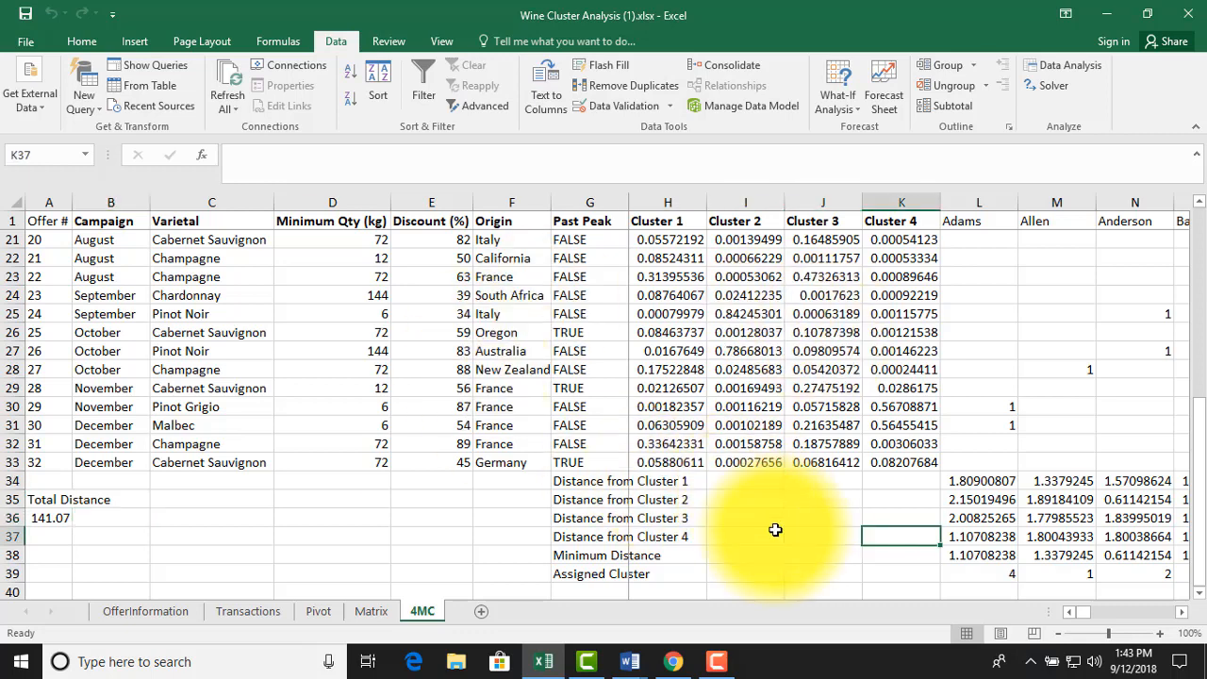
key("Down")
key("Down")
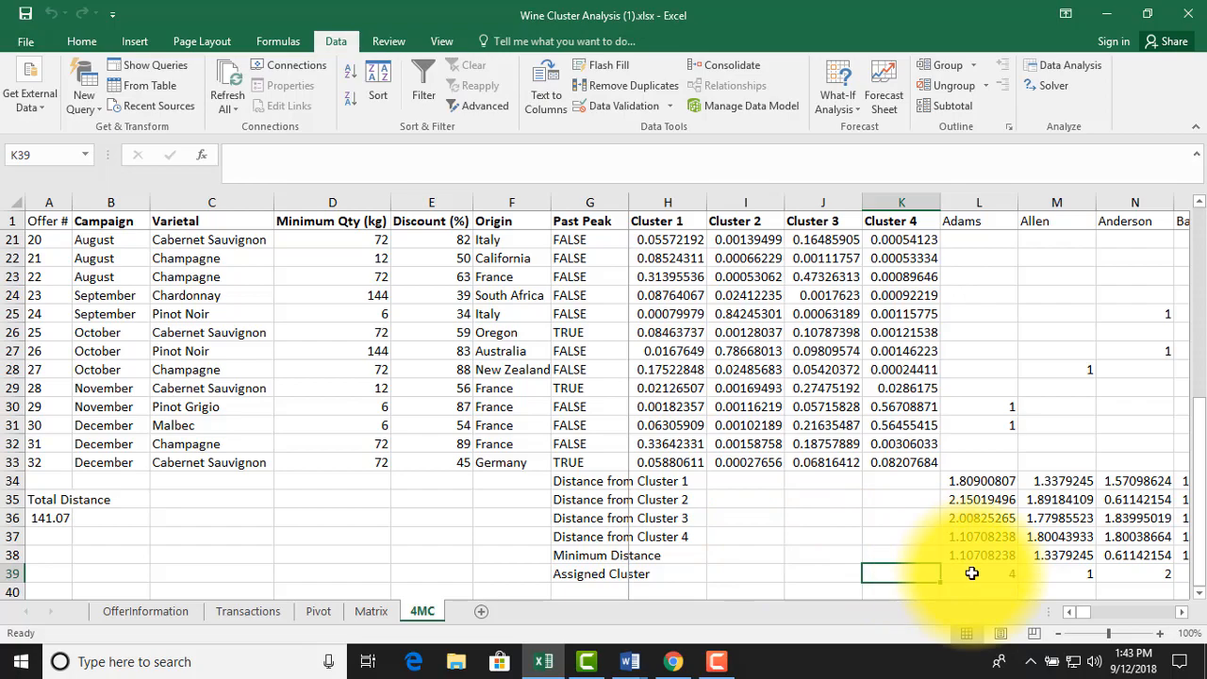
Select the assigned clusters in L39:DG39 and turn on the Minimum and Maximum statistics for the selection
left_click_drag(972, 574, 1158, 573)
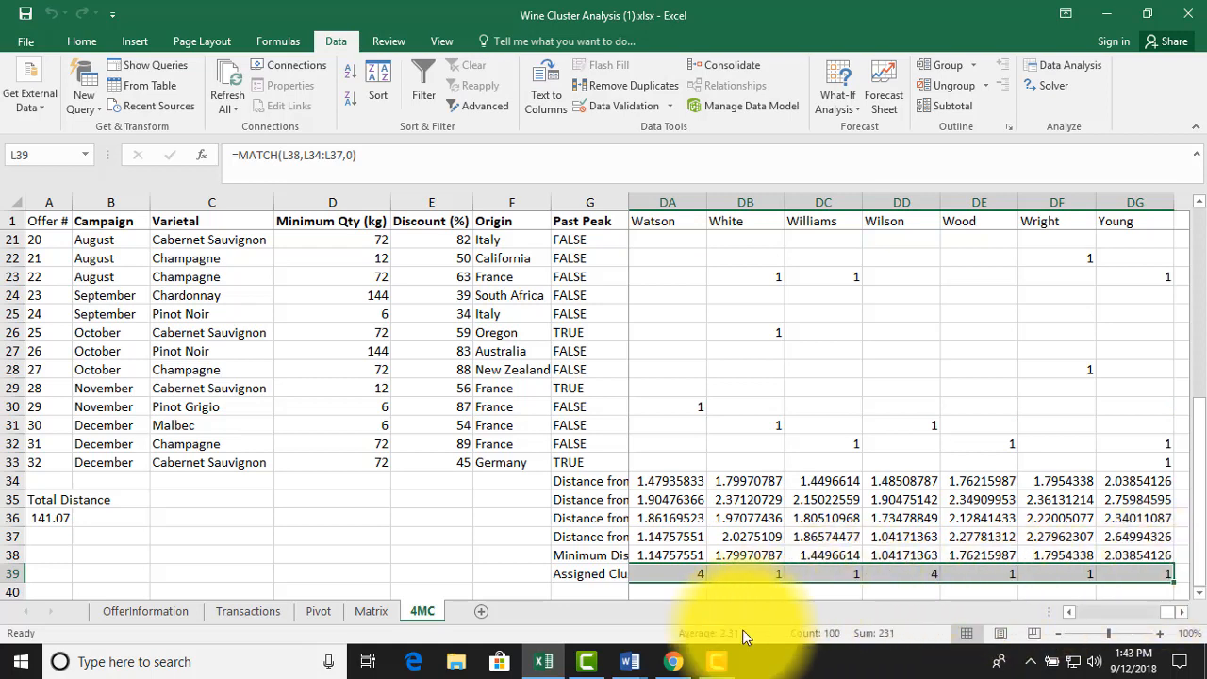
right_click(614, 633)
left_click(693, 484)
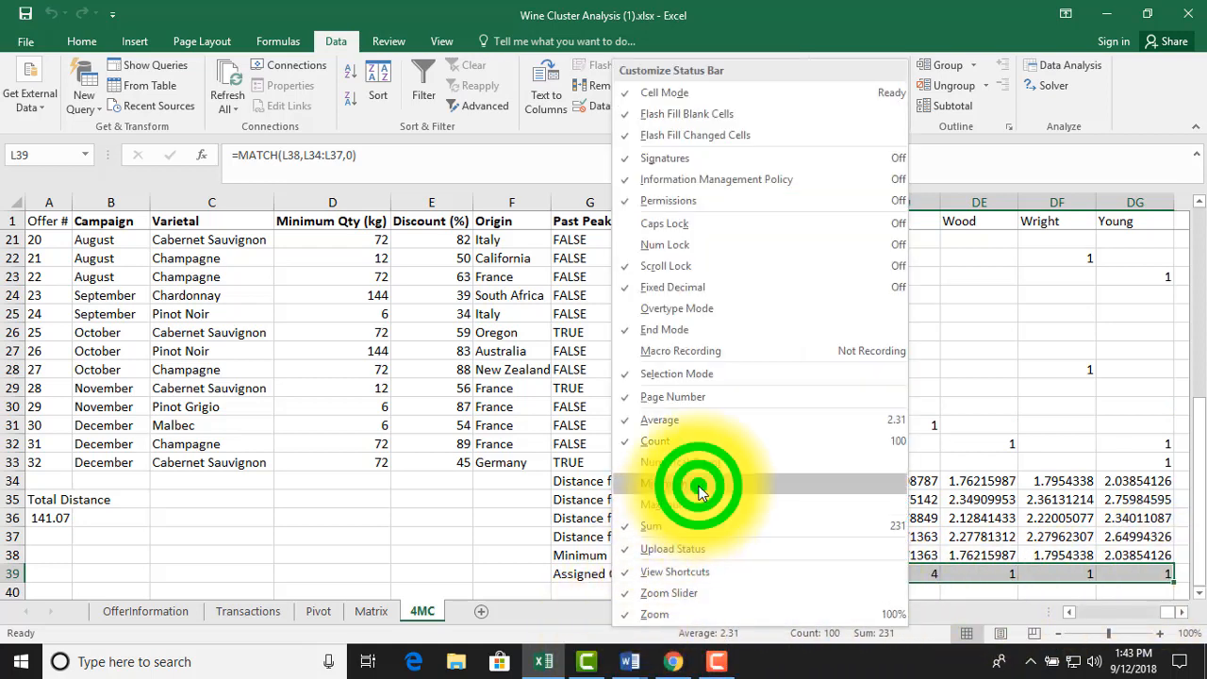
left_click(659, 507)
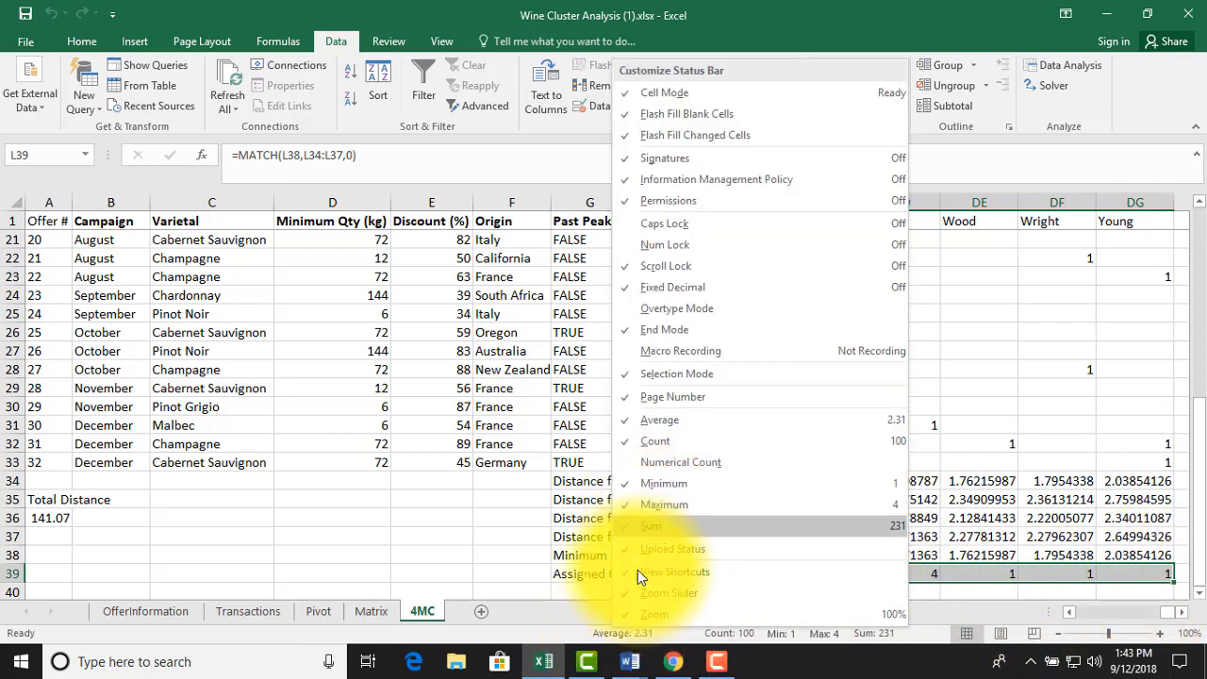
left_click(543, 629)
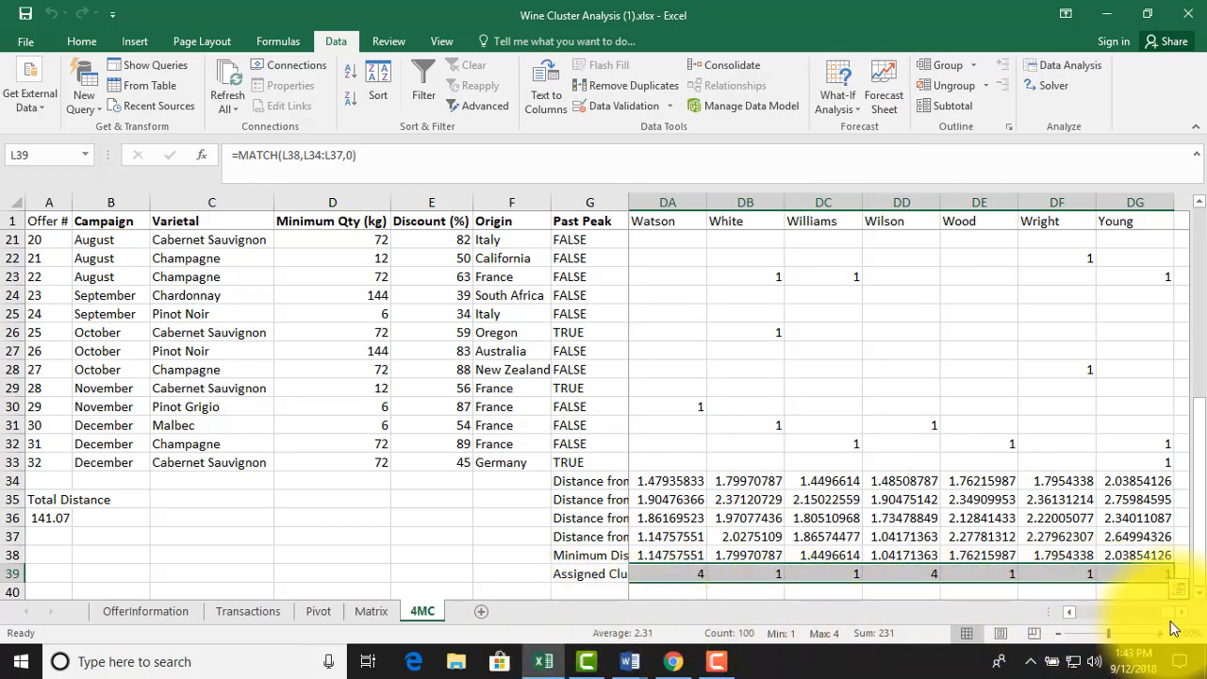
mouse_move(1167, 623)
left_mouse_down()
mouse_move(1139, 622)
mouse_move(1168, 612)
left_mouse_up()
mouse_move(1204, 535)
left_mouse_down()
mouse_move(1204, 76)
mouse_move(1200, 551)
mouse_move(1198, 529)
left_mouse_up()
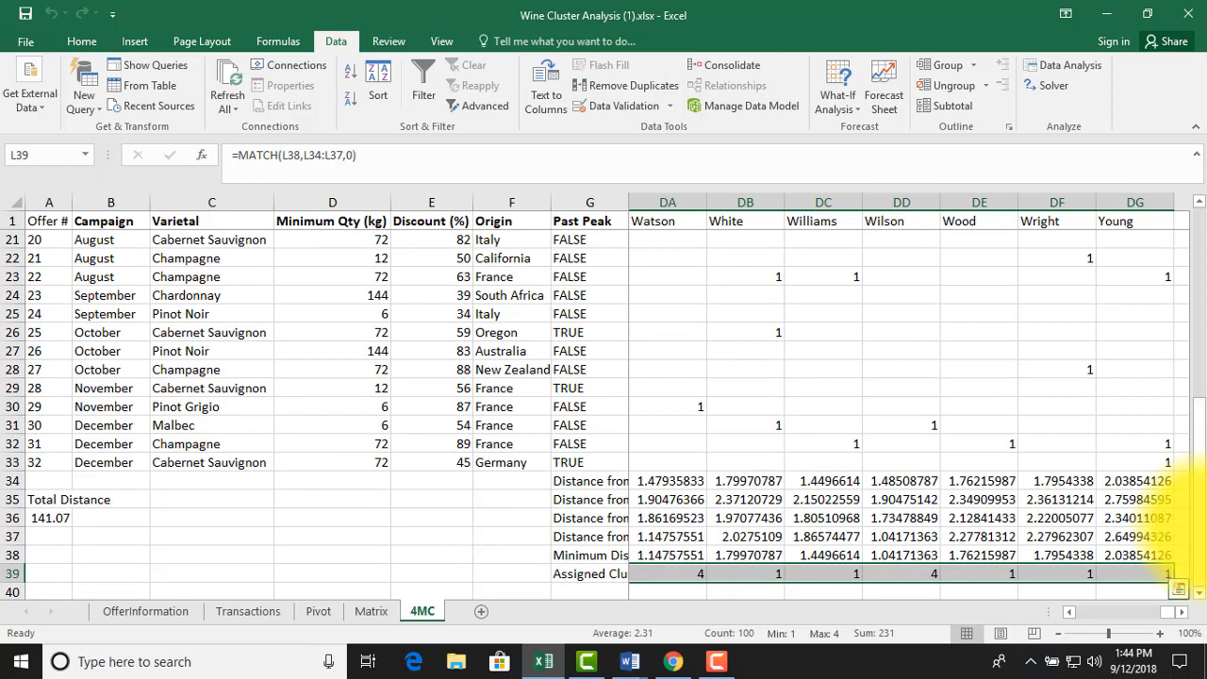